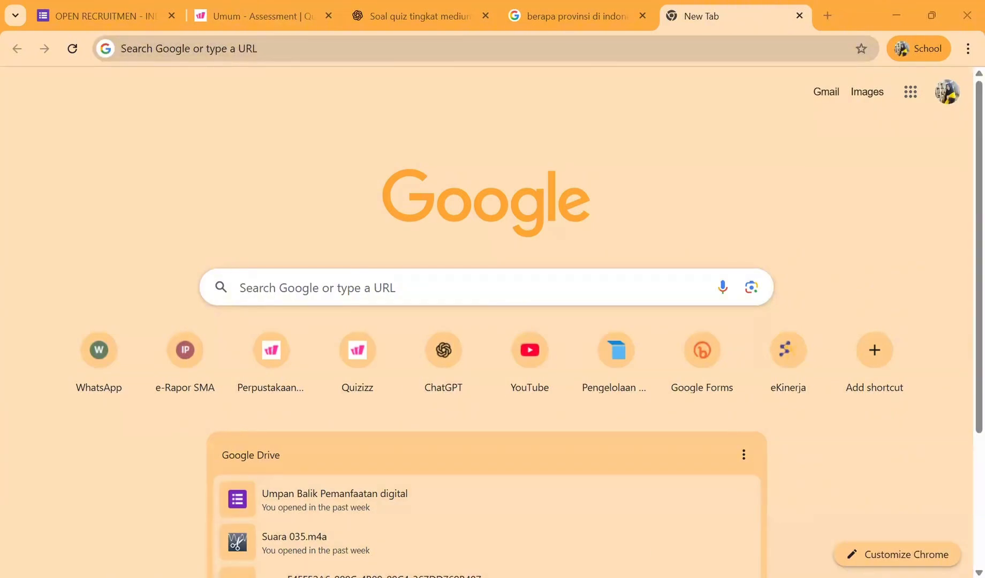
- Search Google for "wayground" and open the Wayground website from the results
left_click(417, 49)
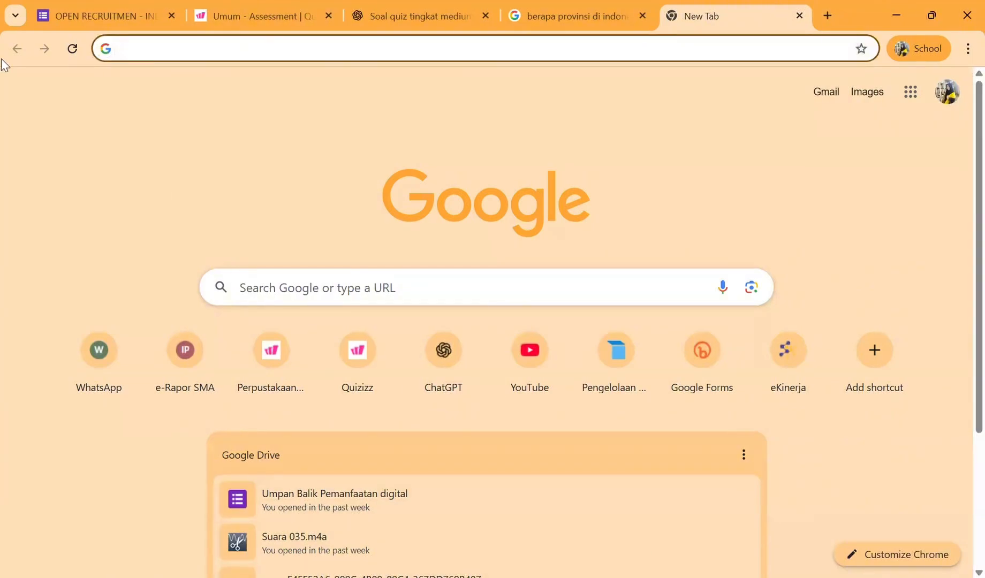
left_click(264, 288)
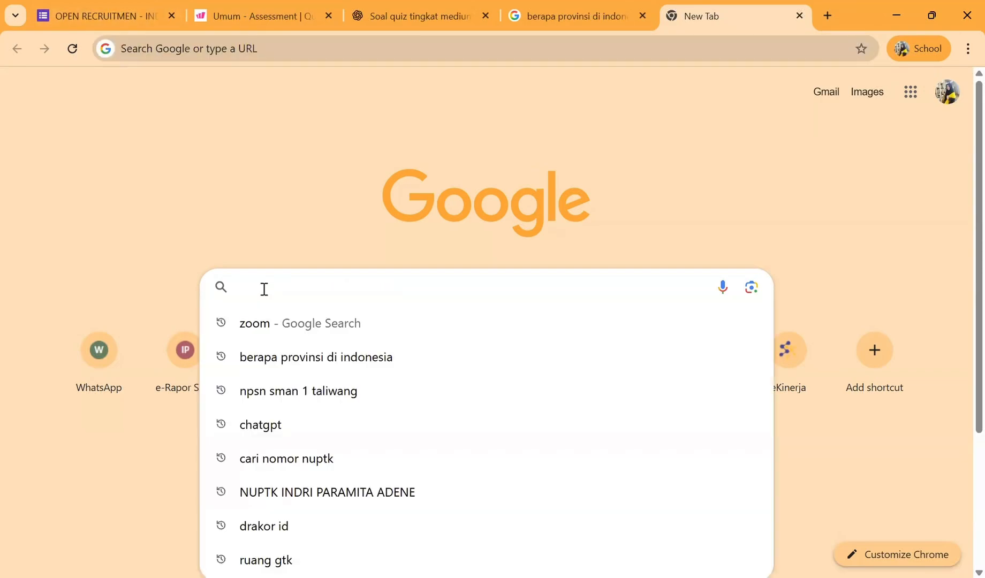
type("way")
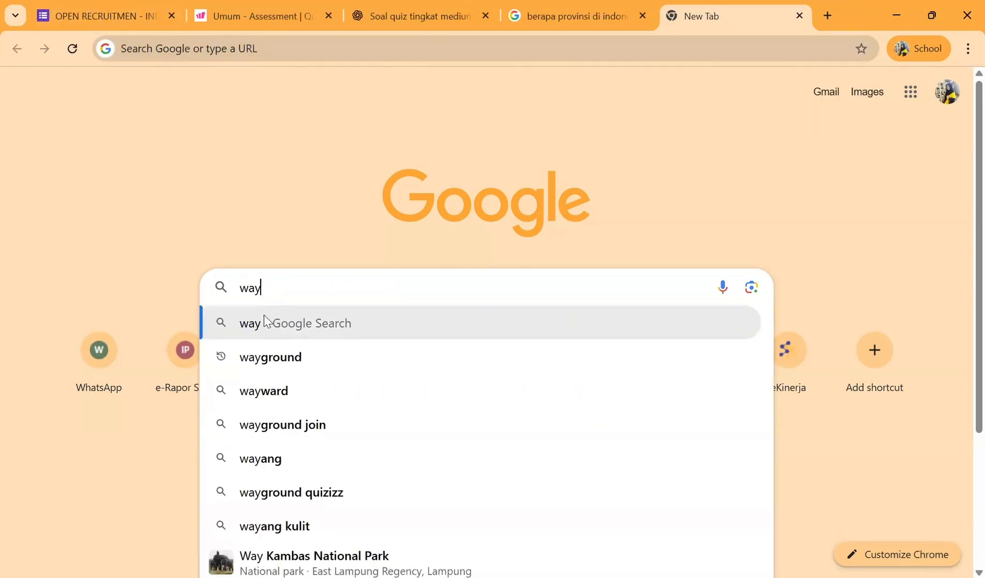
left_click(264, 362)
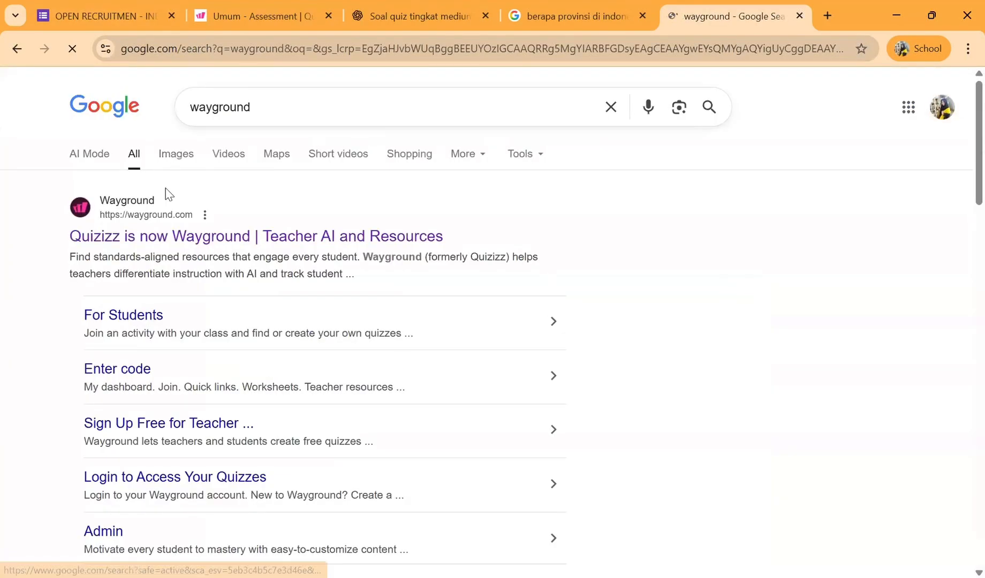
left_click(158, 237)
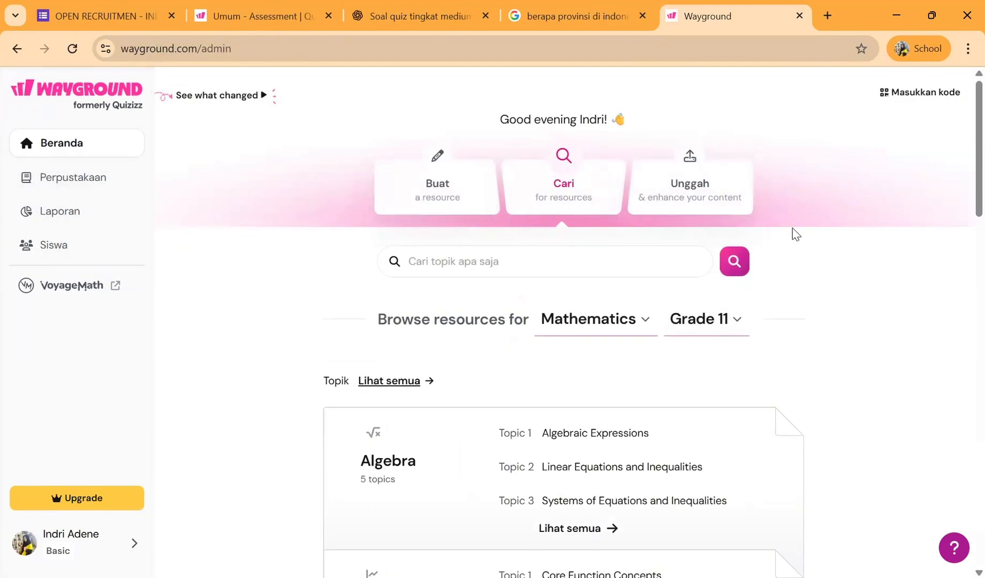
- Examine the created activities and the drafts in the library (Perpustakaan)
left_click(100, 193)
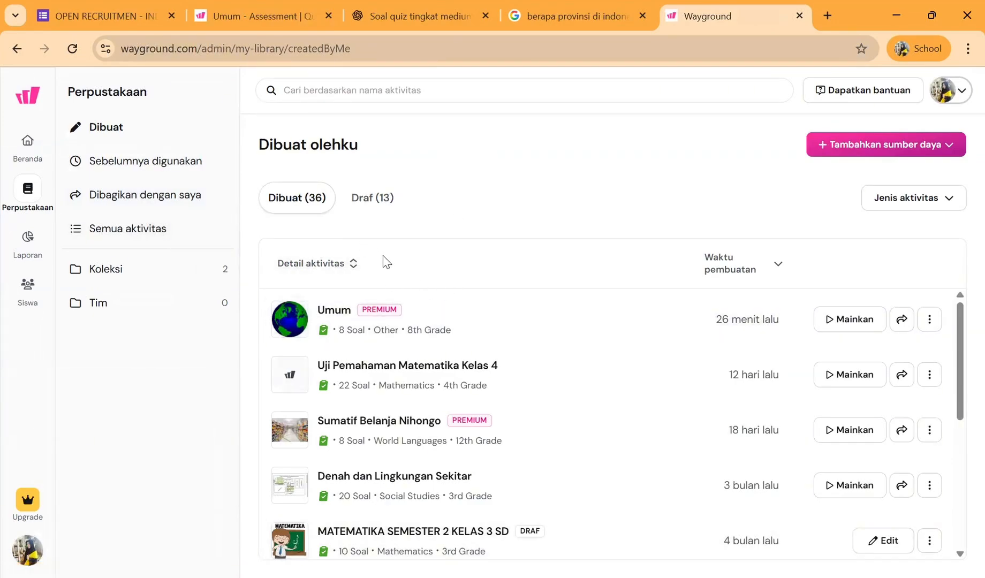
scroll(514, 351, "down", 4)
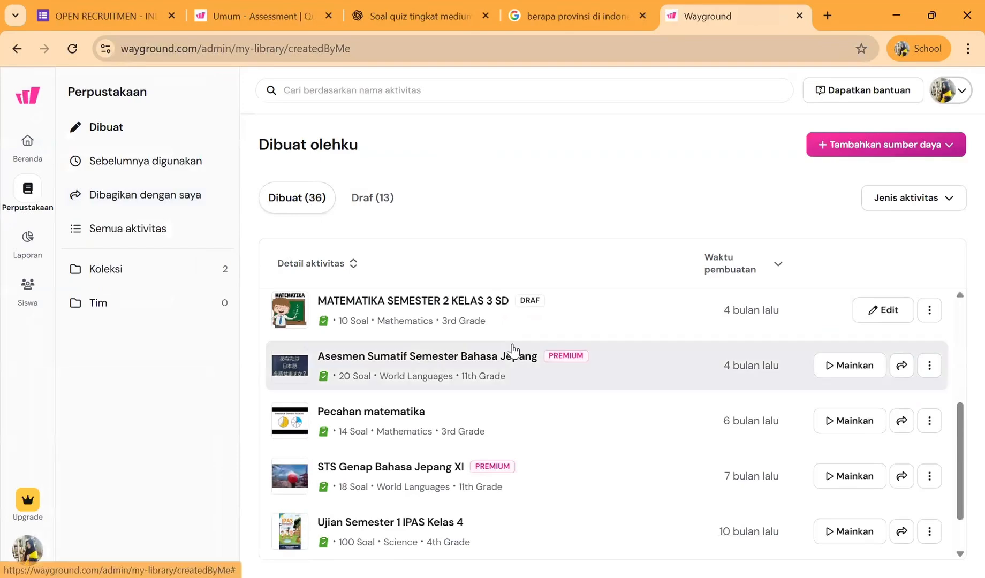
scroll(512, 348, "down", 1)
scroll(403, 418, "up", 5)
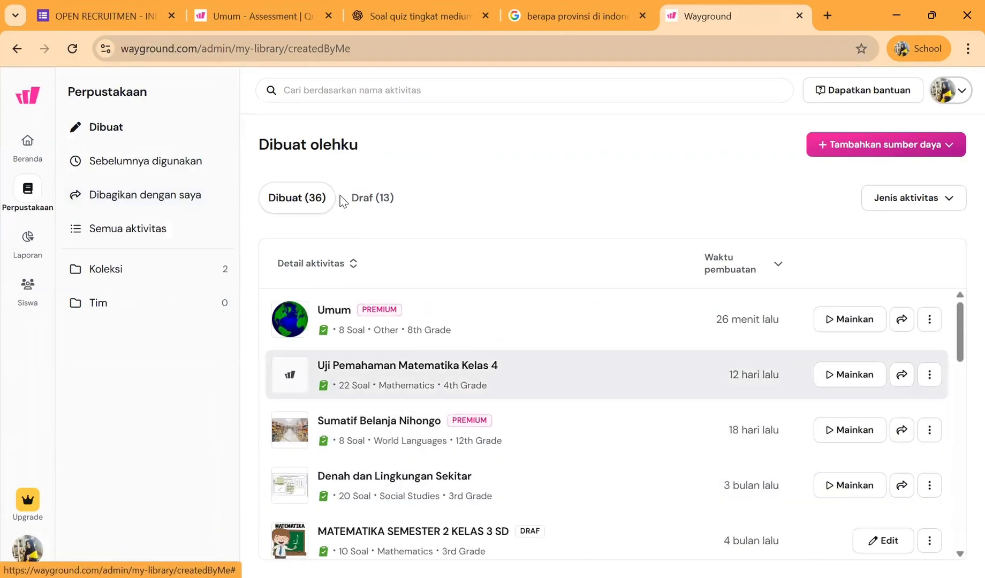
left_click(368, 206)
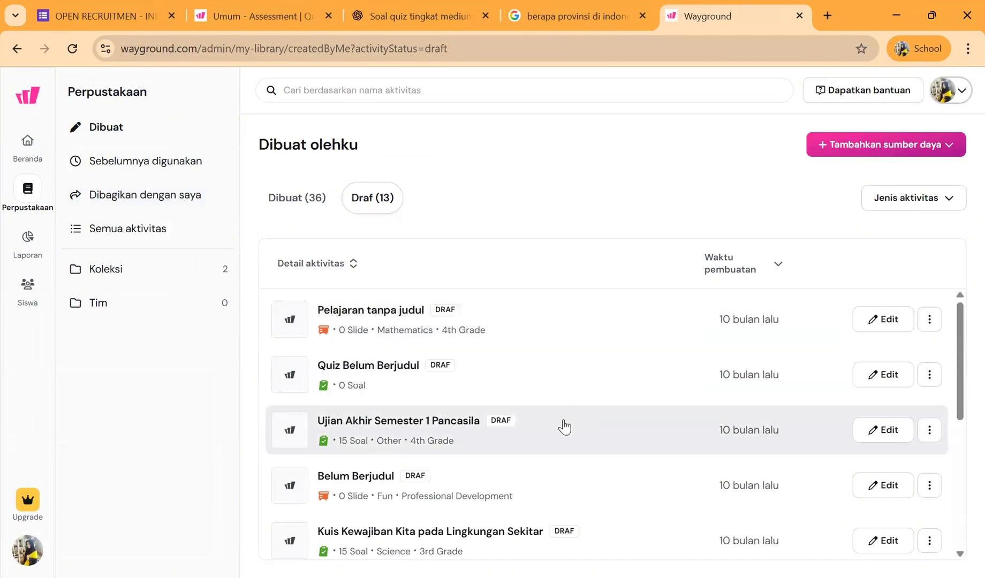
scroll(557, 517, "down", 3)
scroll(552, 512, "down", 2)
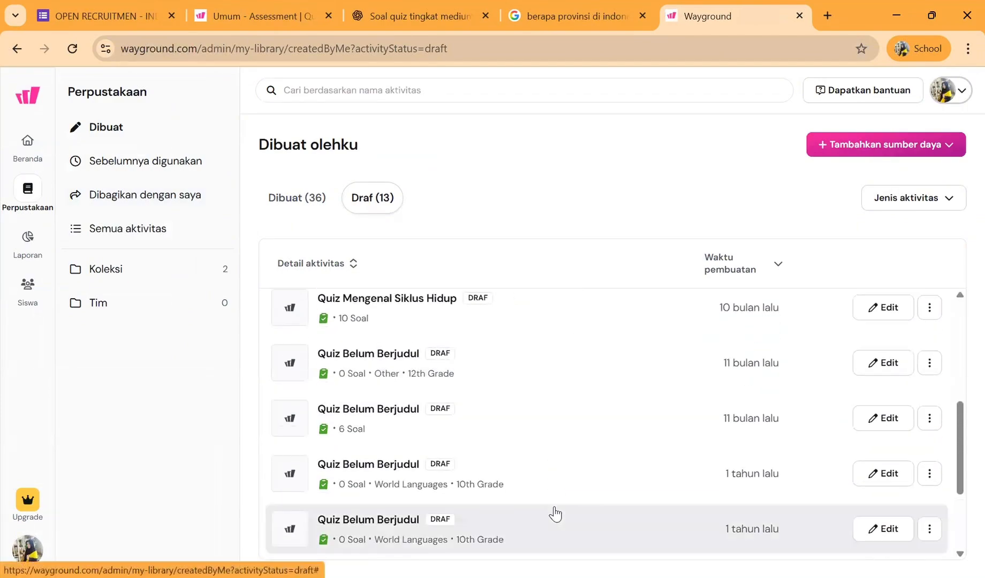
scroll(552, 513, "up", 5)
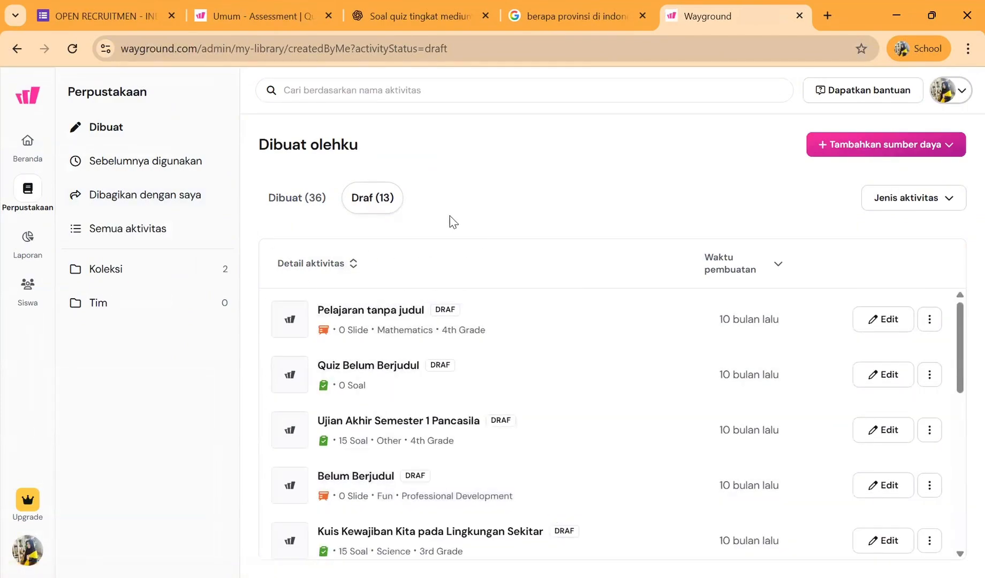
- Create a new assessment (Penilaian) from scratch, starting with a Pilihan ganda question
left_click(25, 154)
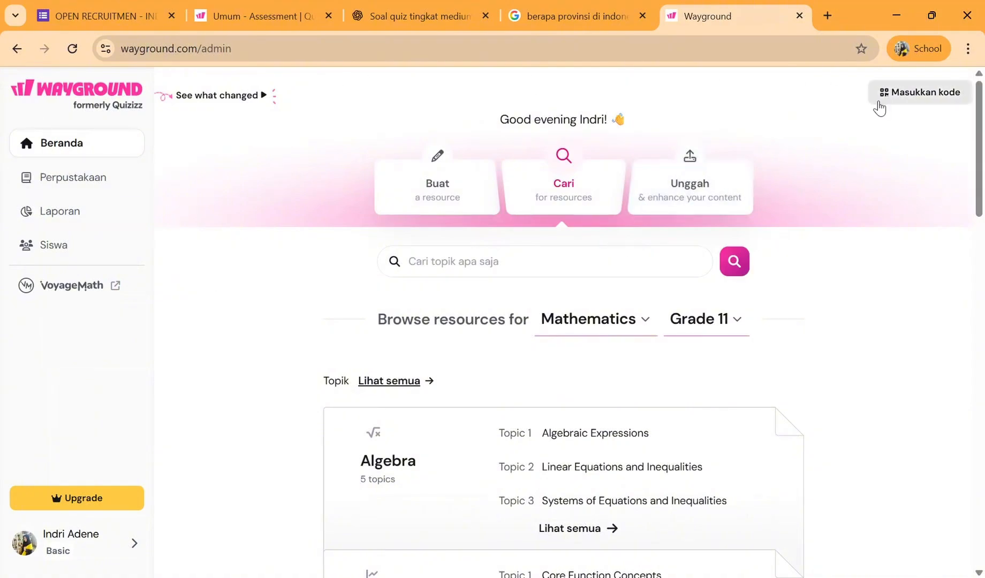
left_click(430, 191)
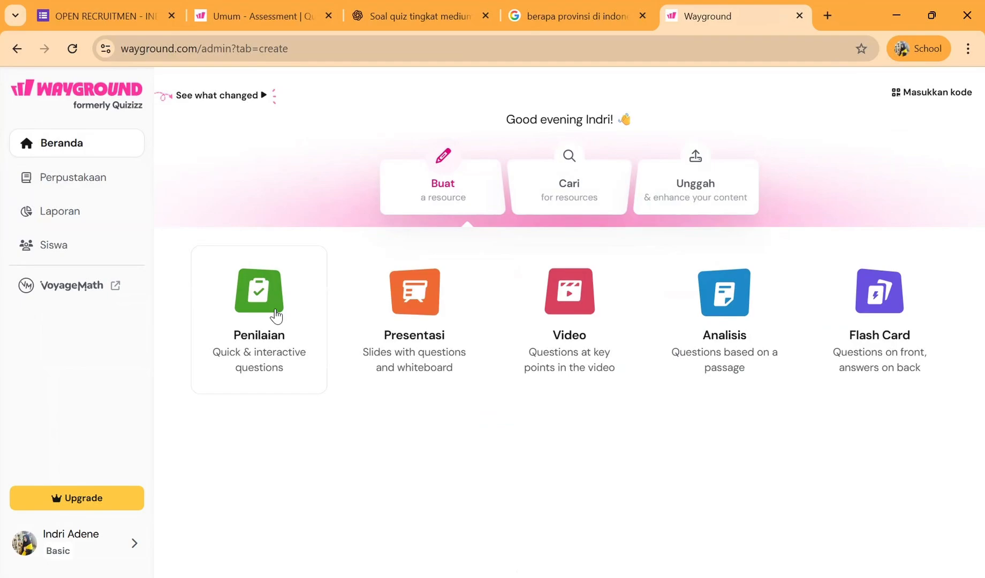
left_click(258, 314)
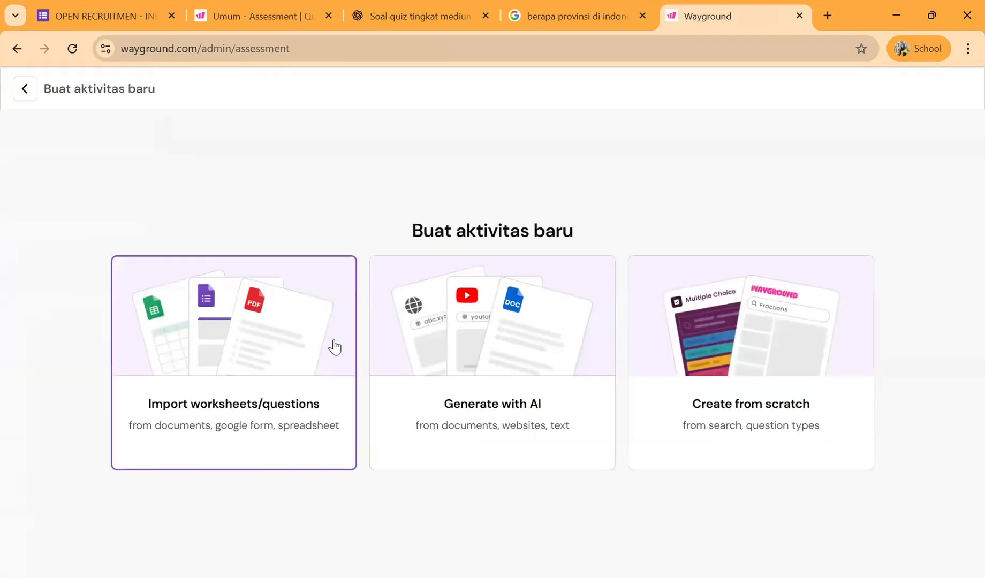
left_click(743, 379)
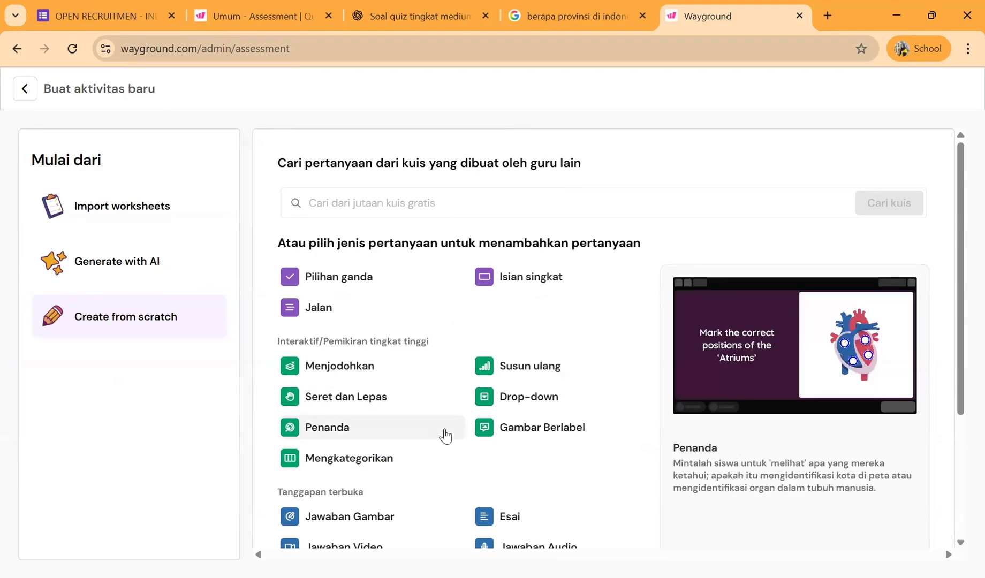
scroll(377, 381, "down", 3)
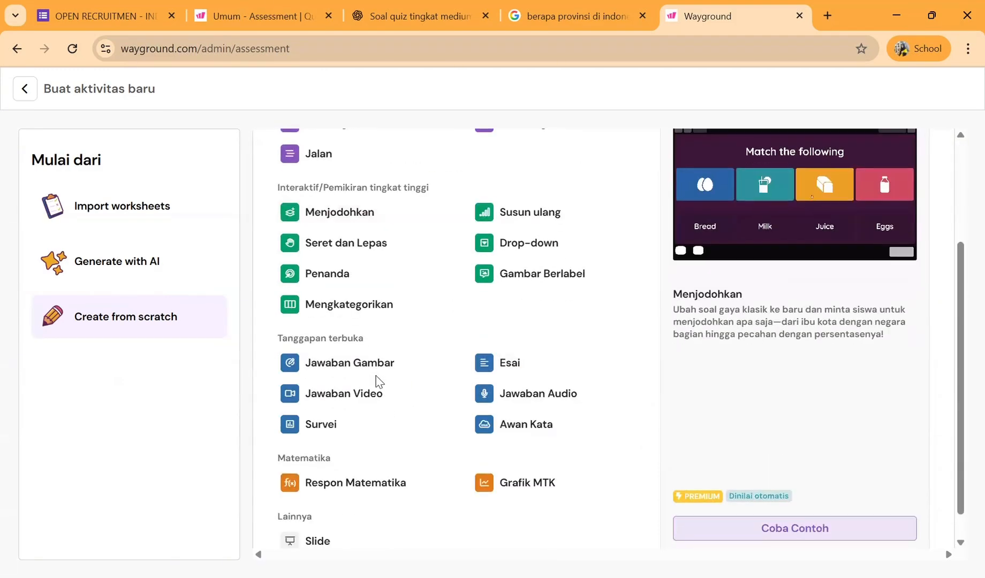
scroll(376, 381, "up", 1)
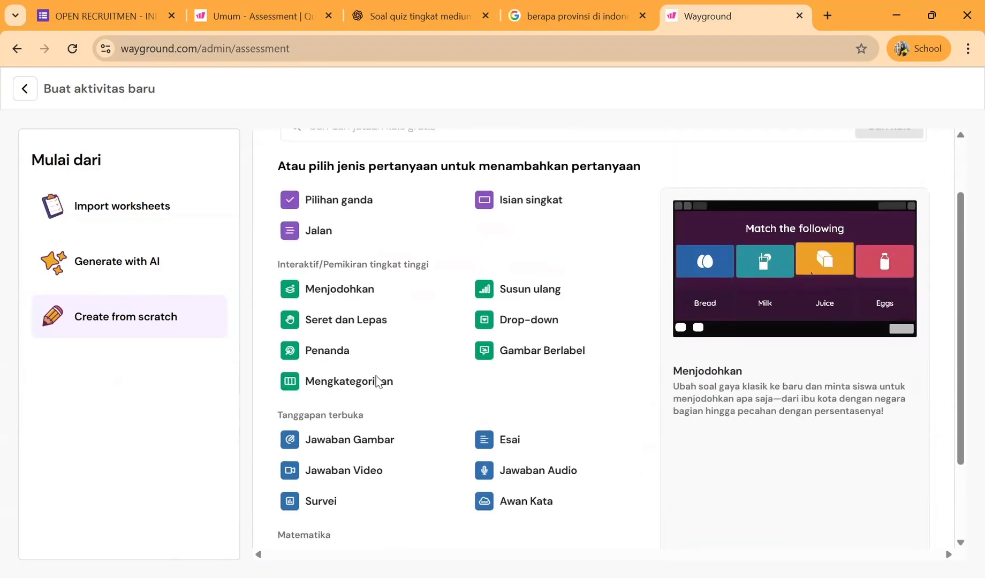
left_click(378, 206)
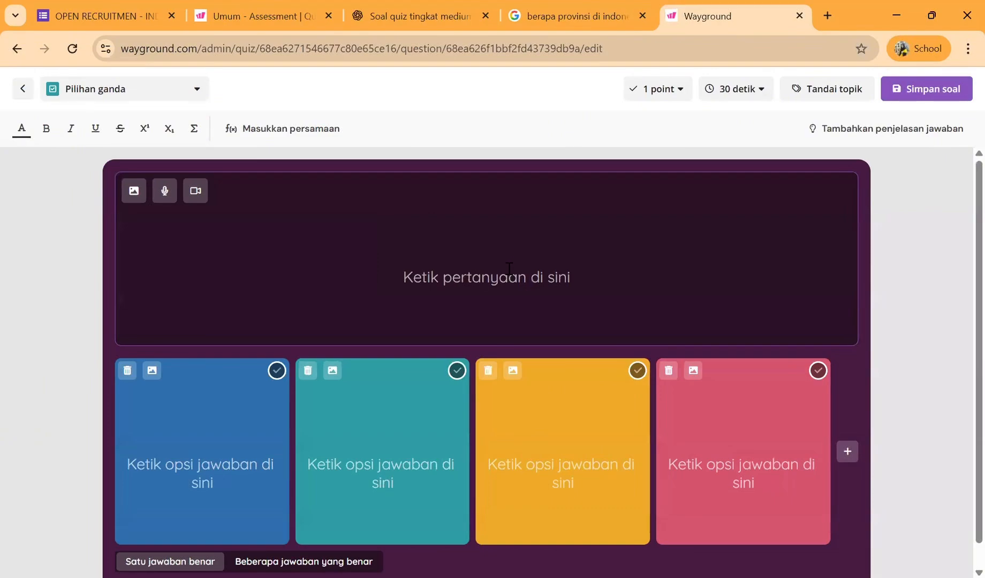
- Enter the question "Ibu kota negara Belanda adalah ...." and generate its answer options with AI
left_click(509, 268)
type("Ibu kota negar")
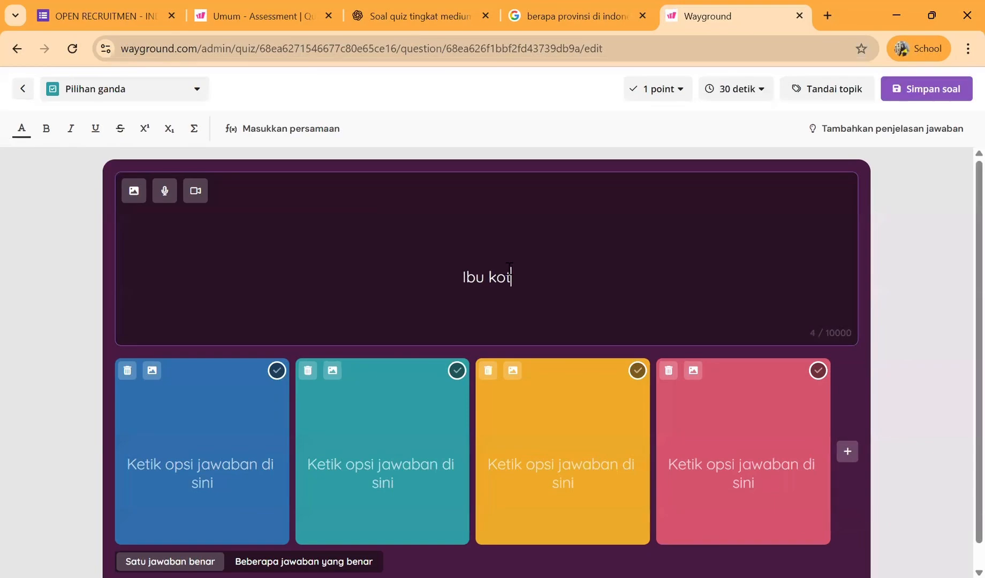
type("a ")
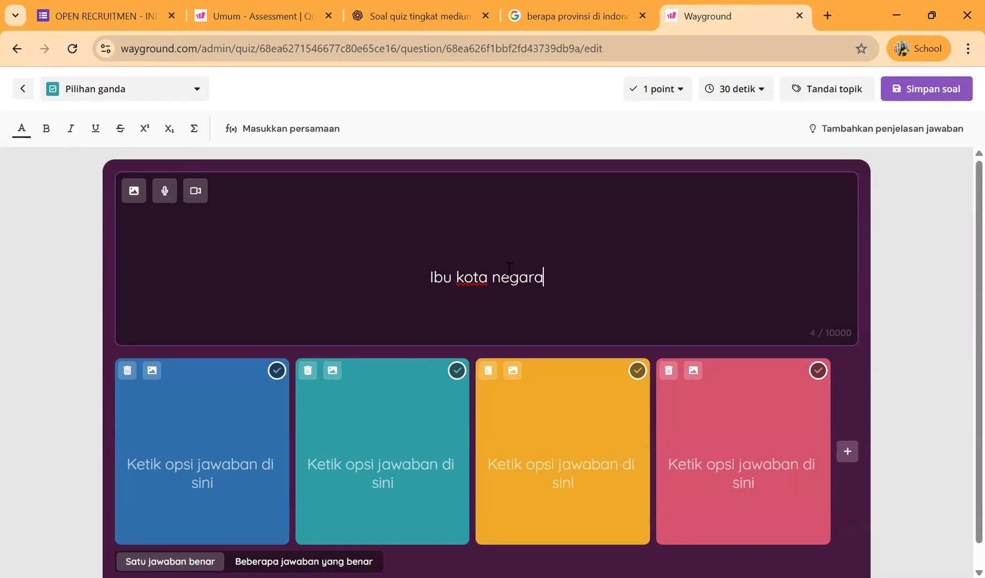
type("Belanda adalah ")
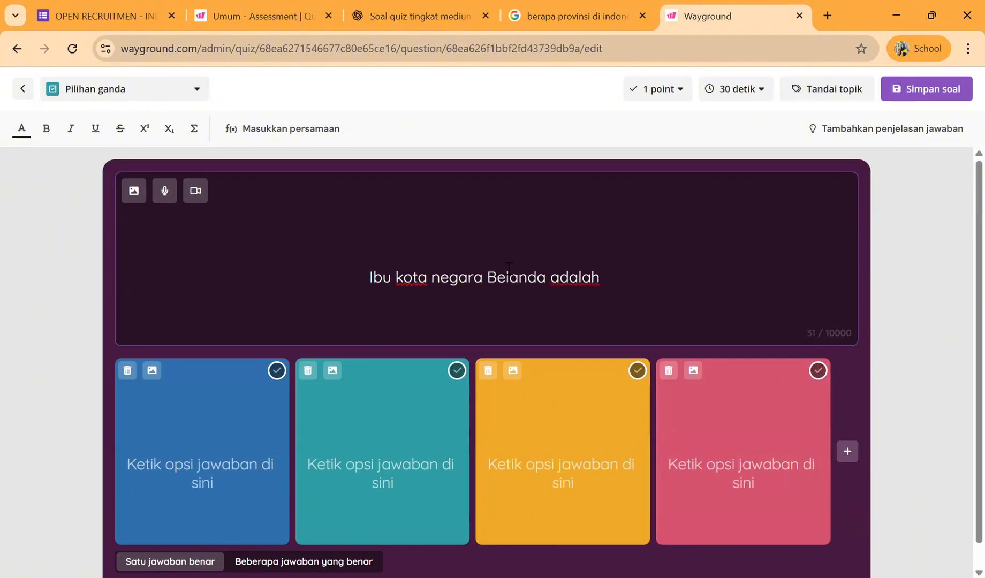
type("....")
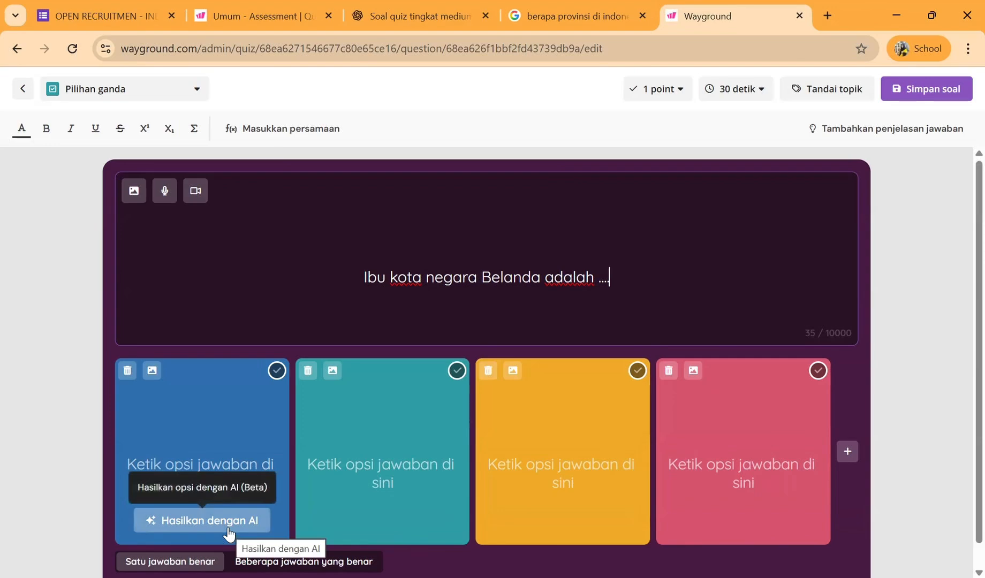
left_click(228, 527)
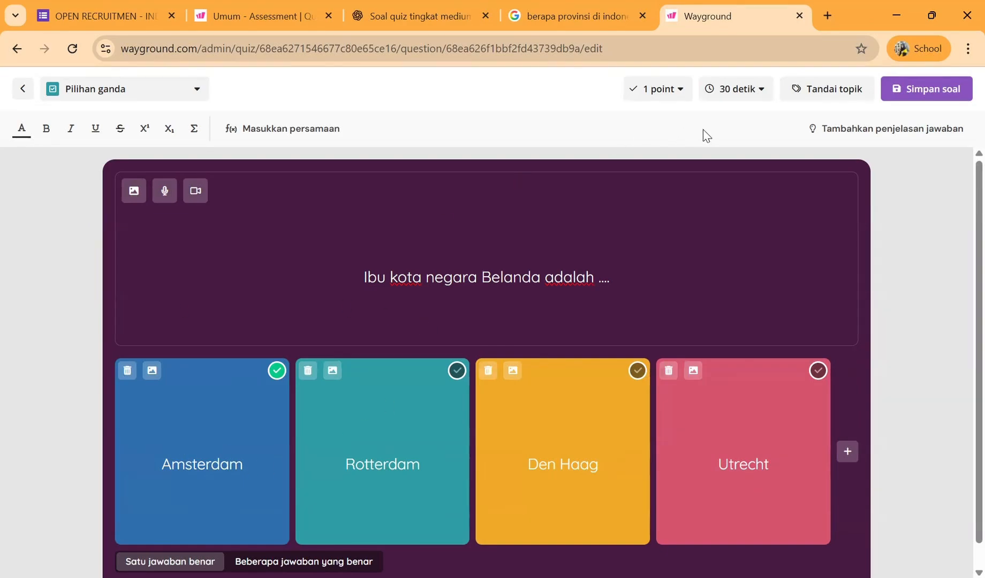
- Set the question's time limit to 1 menit and its score to 3 poin, and save the question
left_click(737, 90)
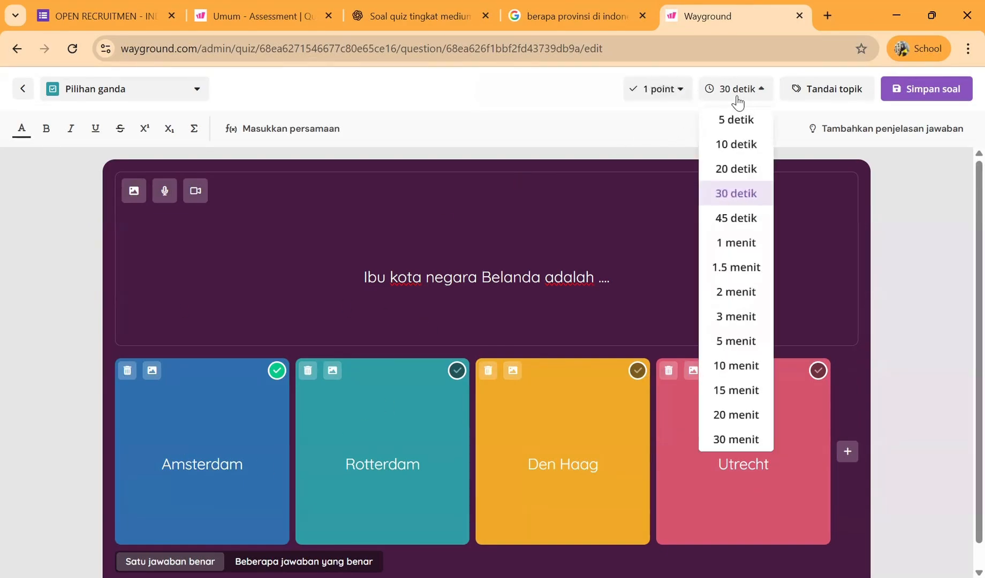
left_click(734, 243)
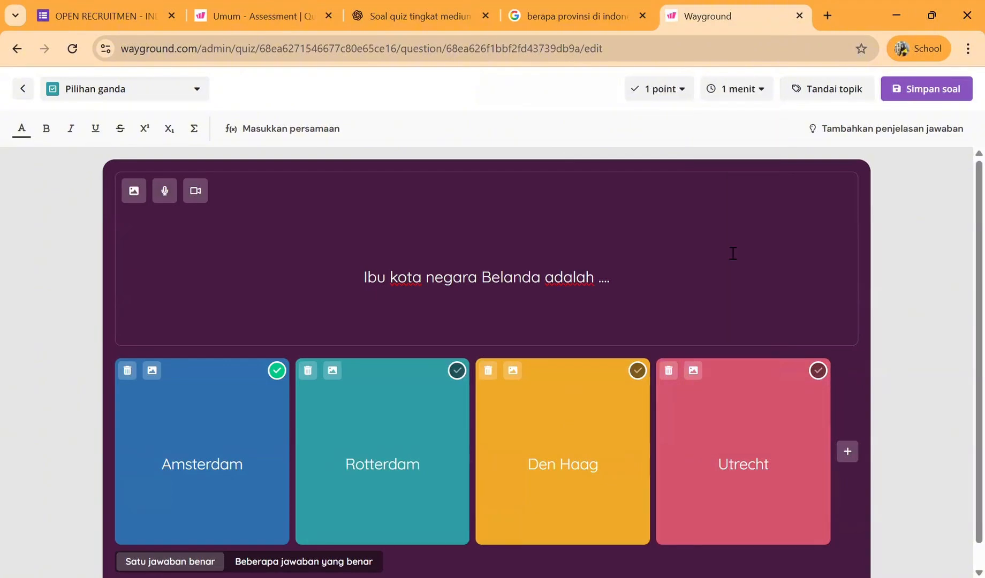
left_click(677, 101)
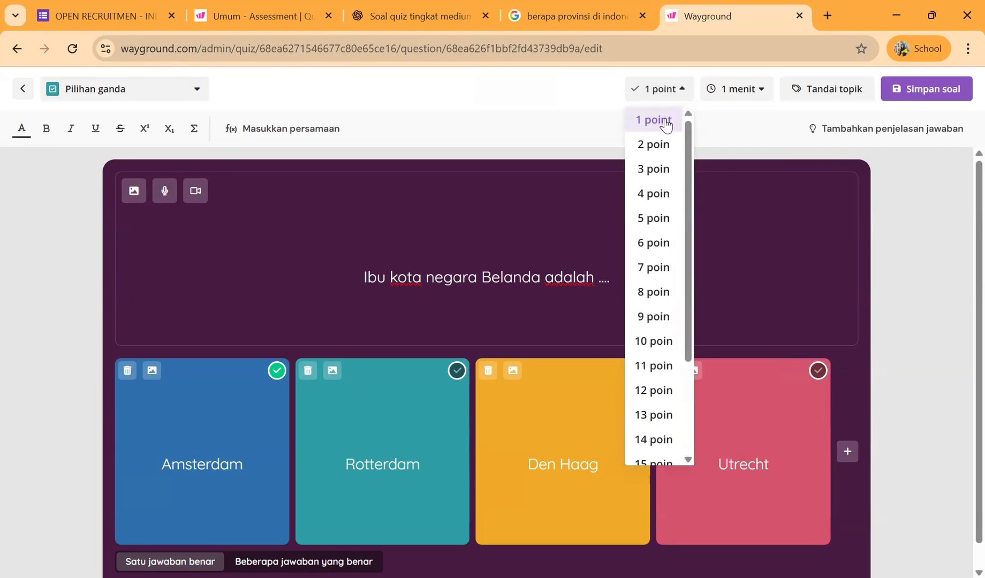
left_click(654, 166)
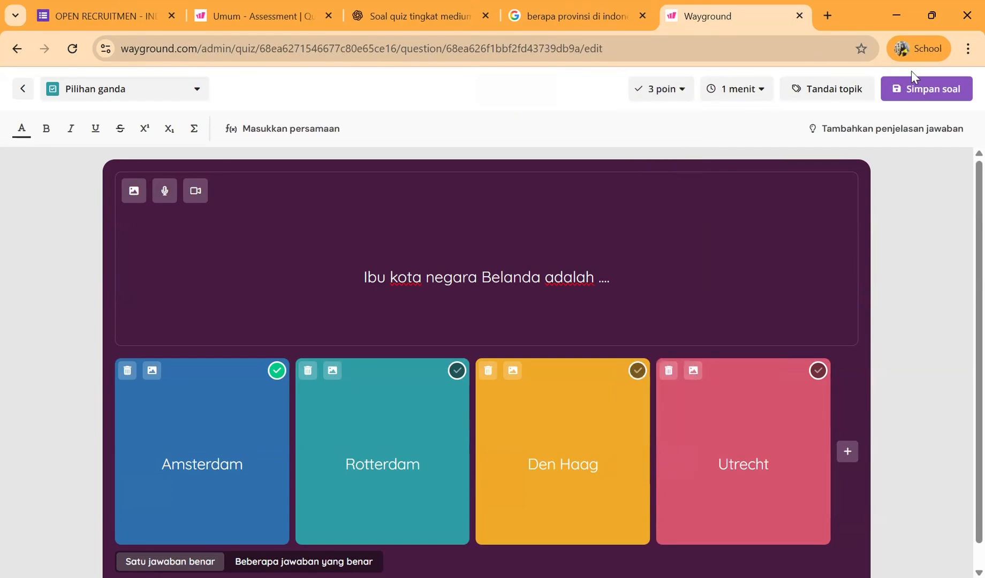
left_click(909, 93)
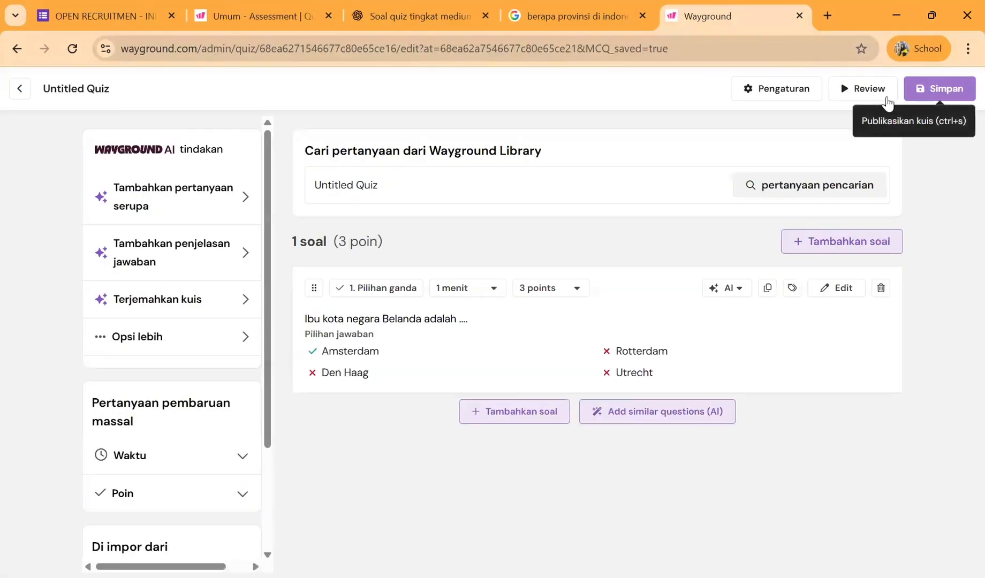
- Add an Isian singkat question and insert the aerial temple photo from an image search for "gambar candi borobudur"
left_click(497, 413)
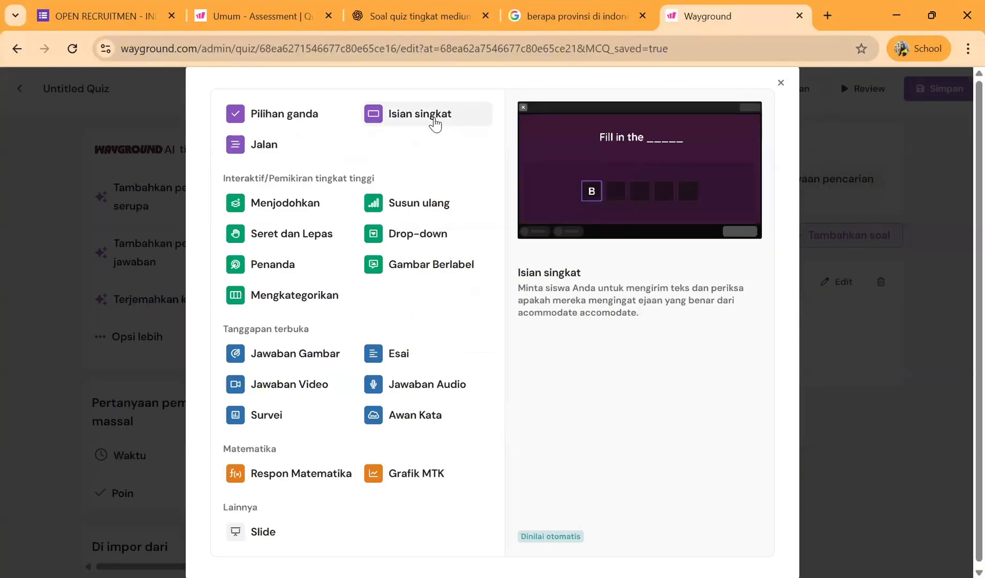
left_click(435, 122)
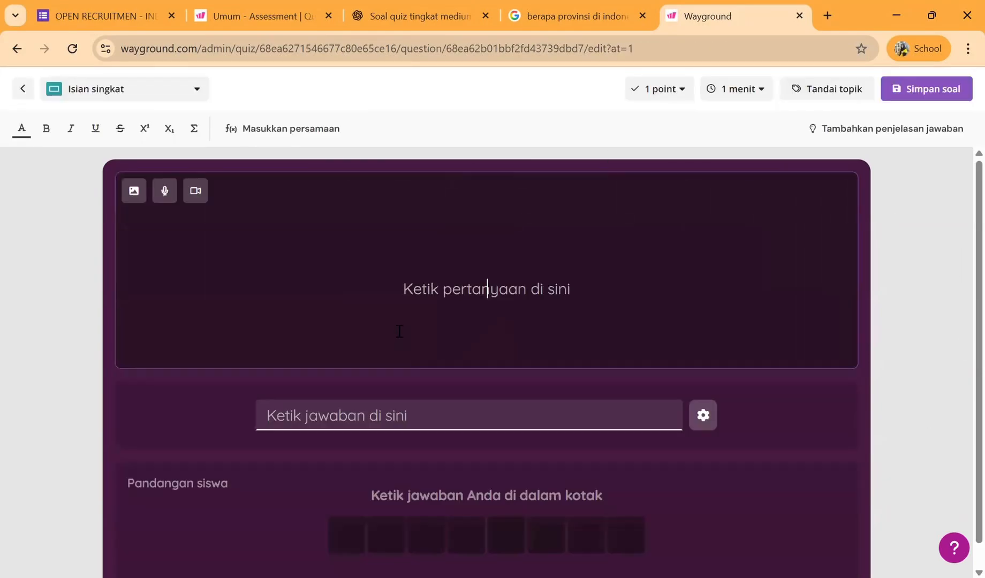
left_click(137, 199)
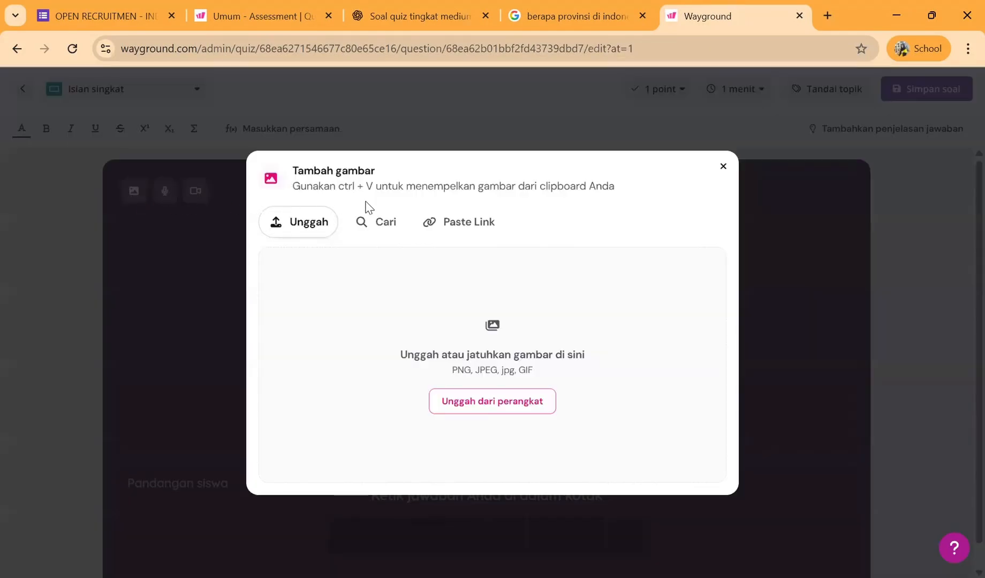
left_click(388, 221)
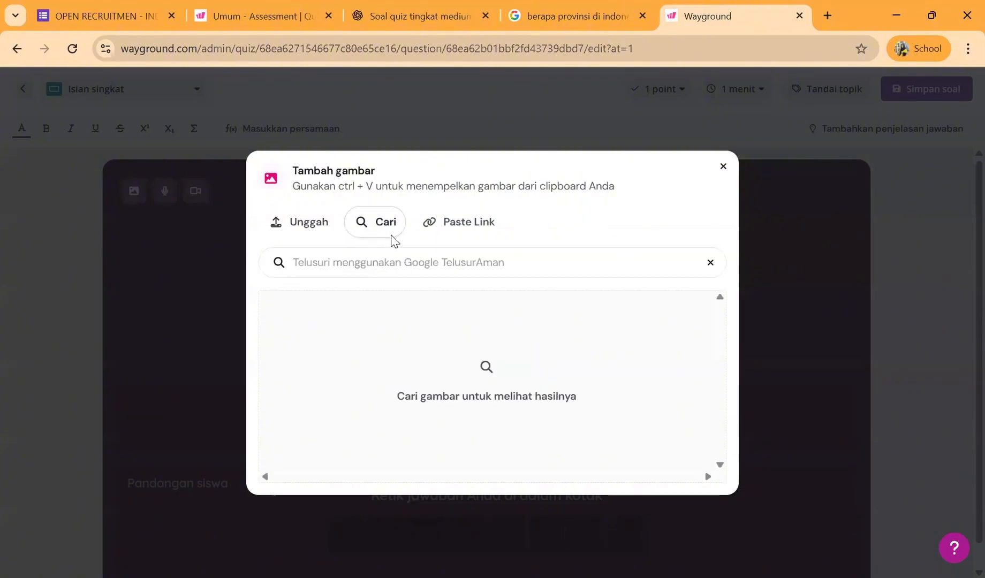
left_click(402, 267)
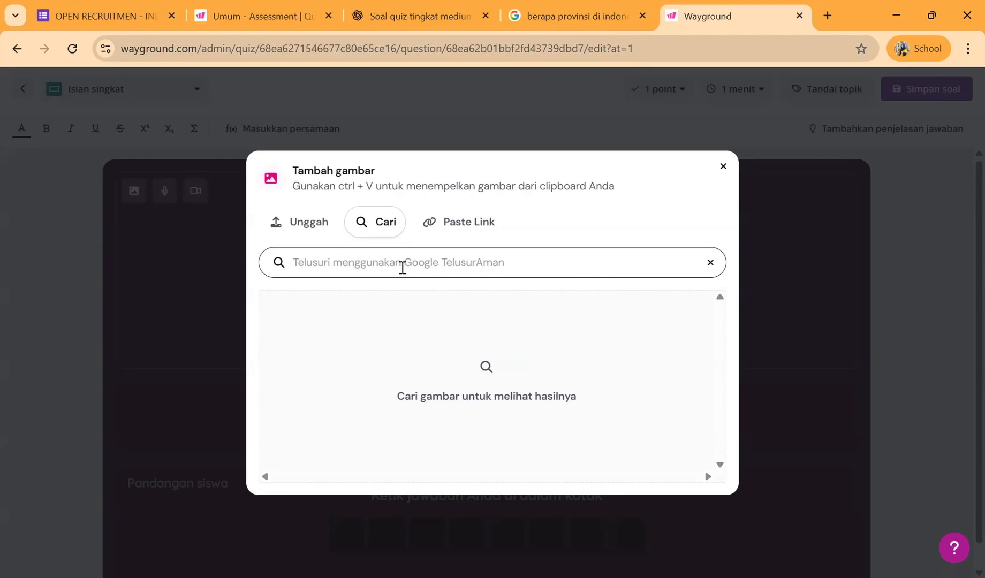
type("gambar candi borobudur")
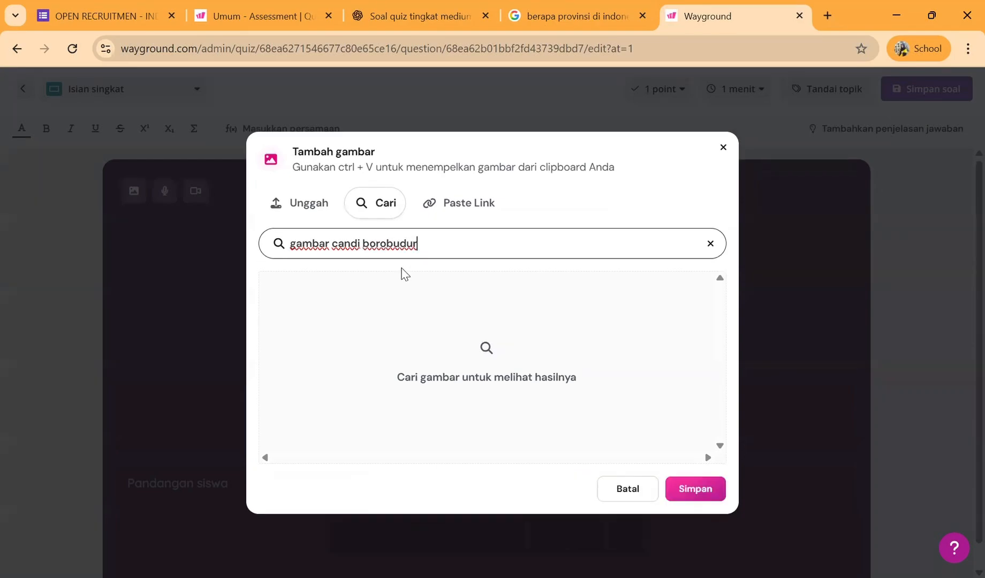
key("Return")
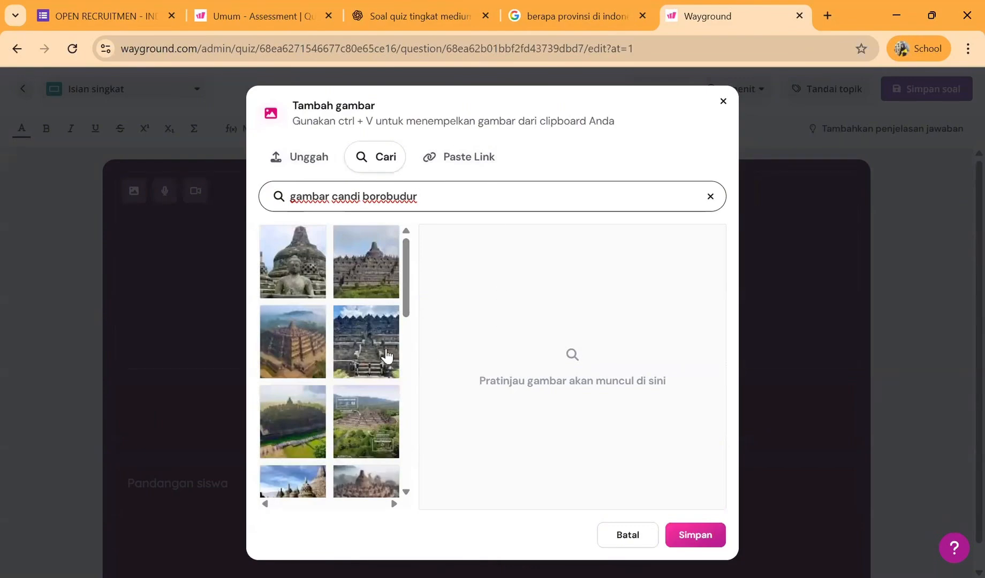
left_click(309, 357)
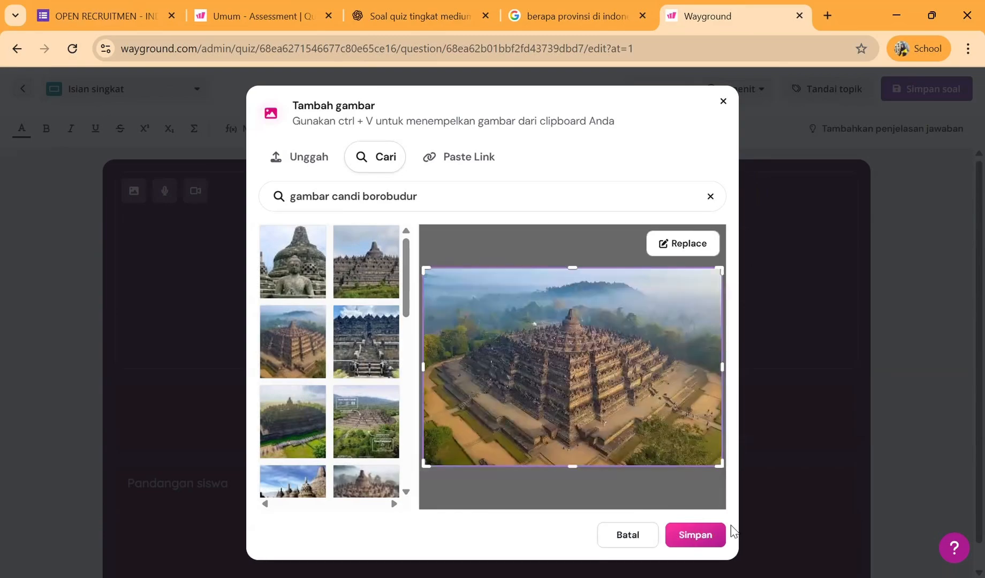
left_click(695, 535)
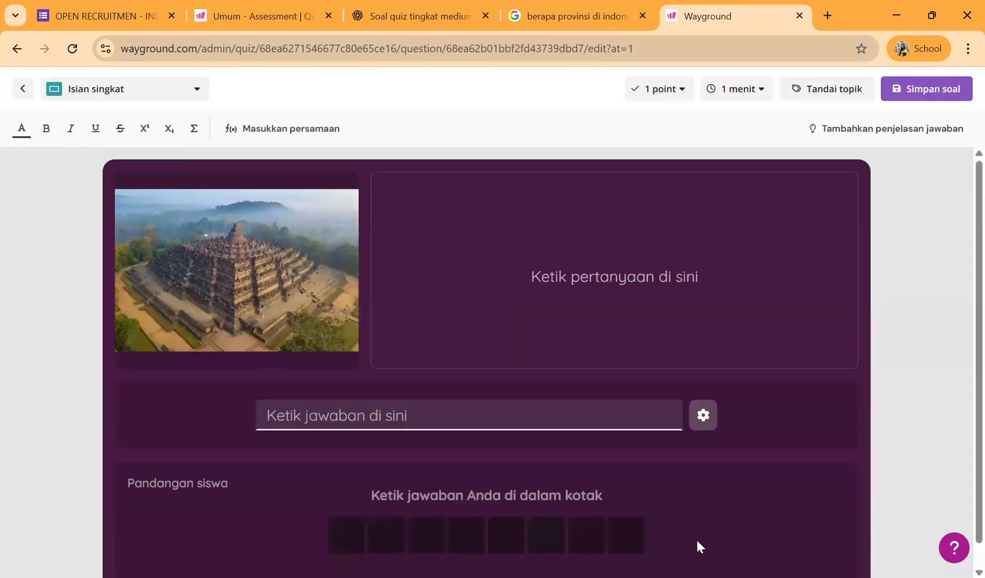
- Enter the question "Di kota manakah candi di samping berada ?" and give "magelang" as its answer
left_click(540, 287)
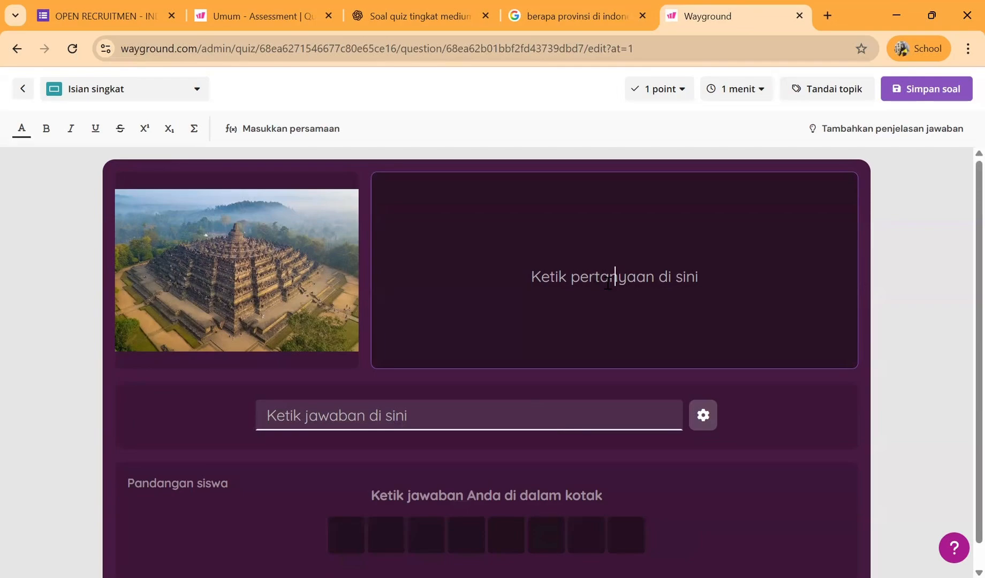
type("Di ")
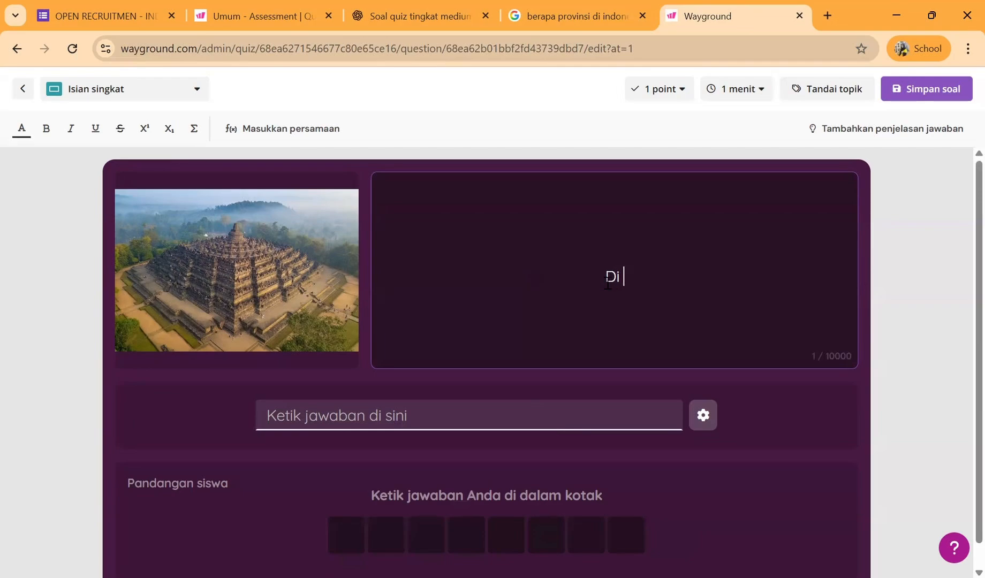
type("kota manak")
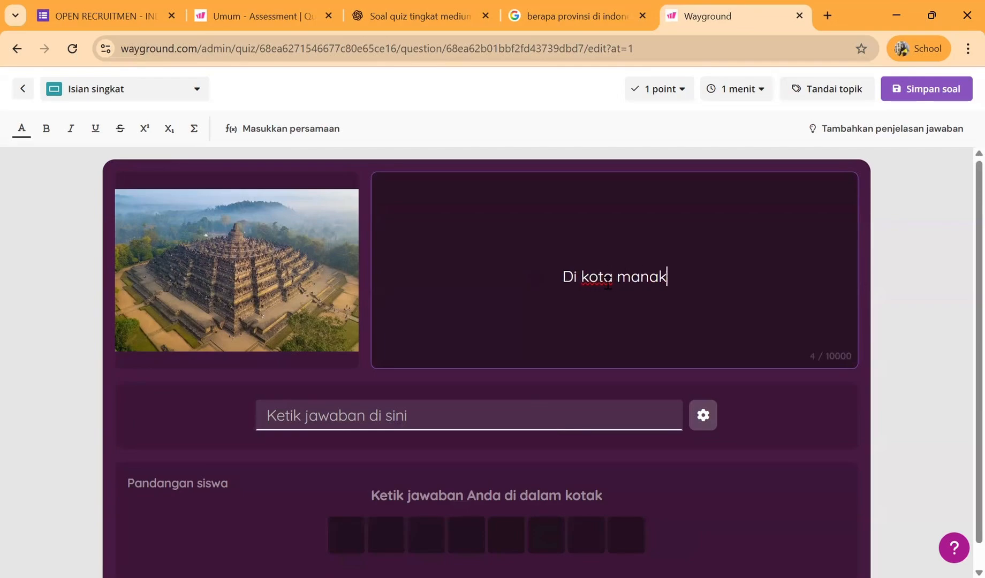
type("ah candi")
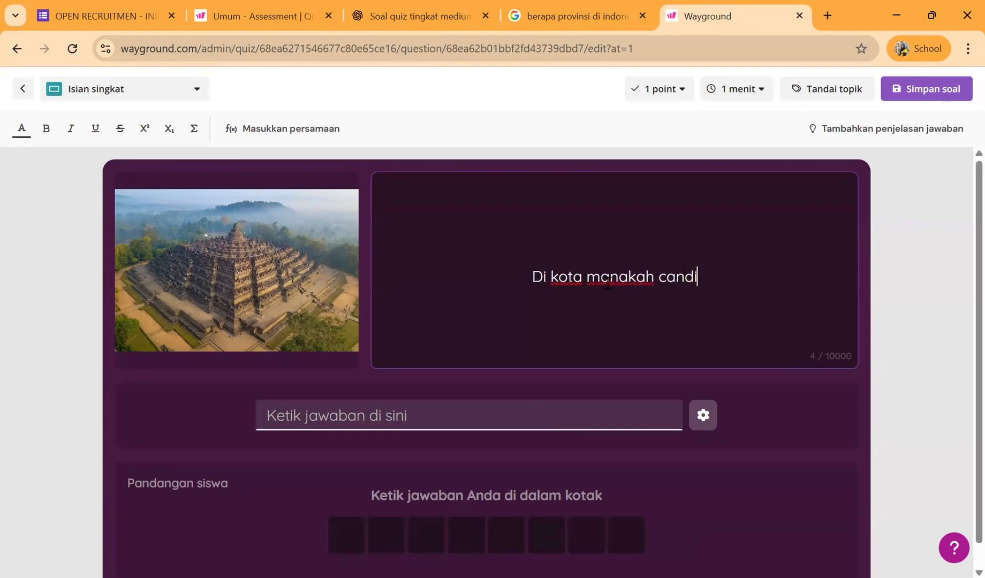
type(" di sampi")
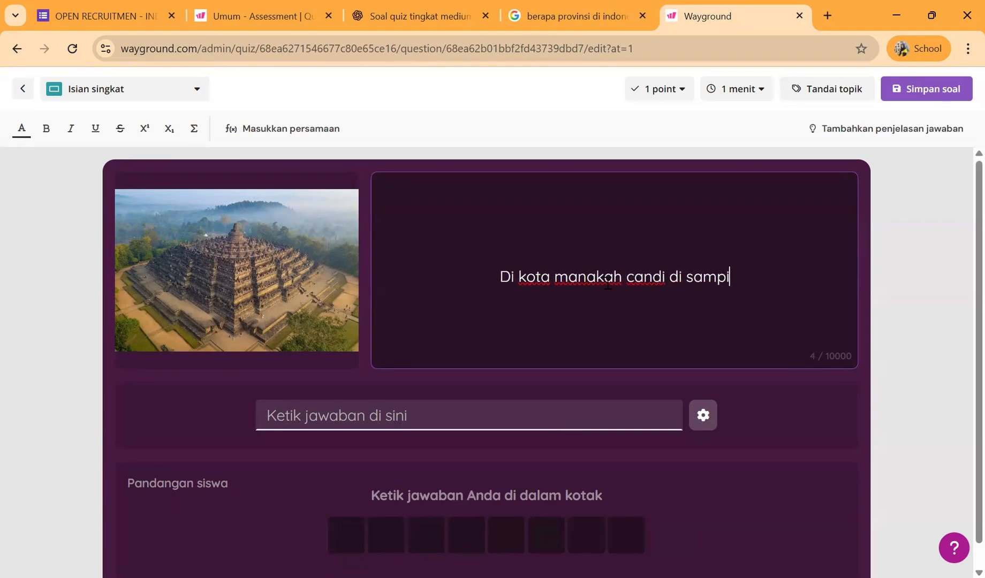
type("ng berada ")
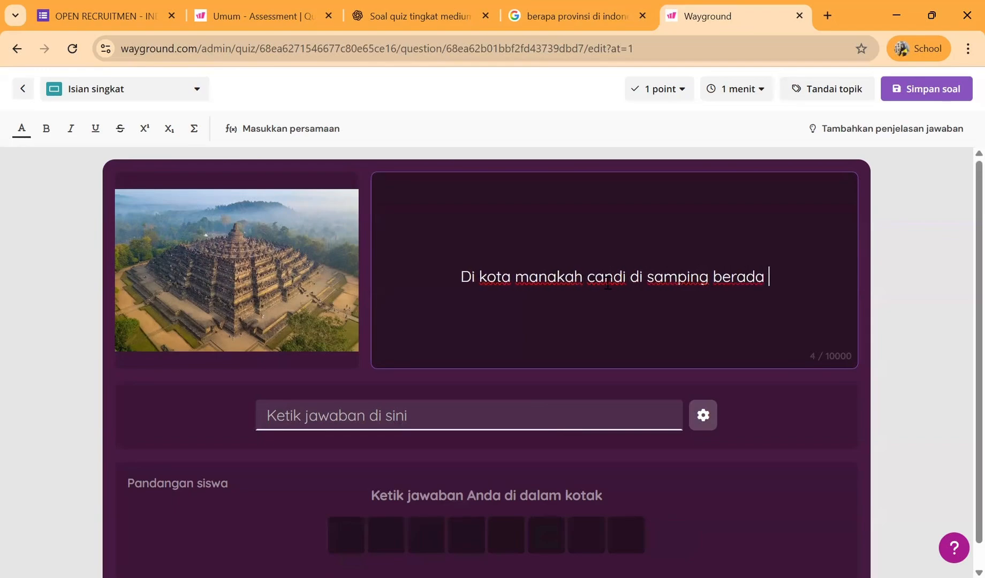
type("?")
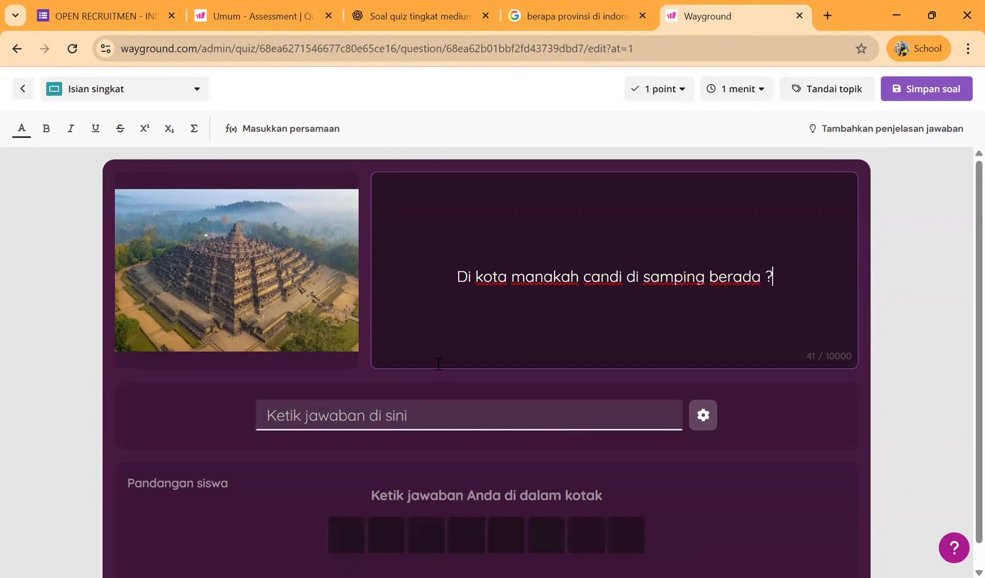
left_click(420, 417)
type("mag")
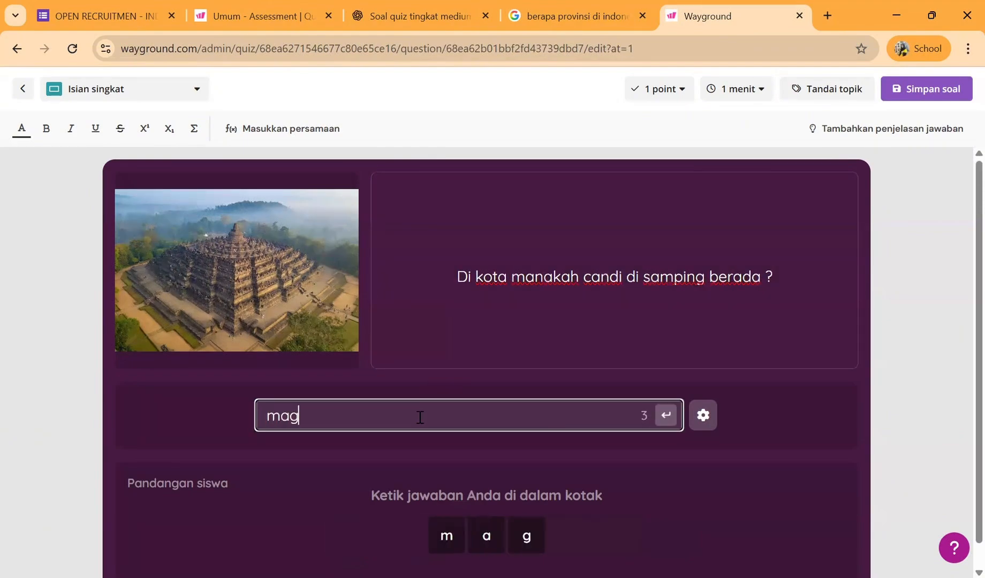
type("elang")
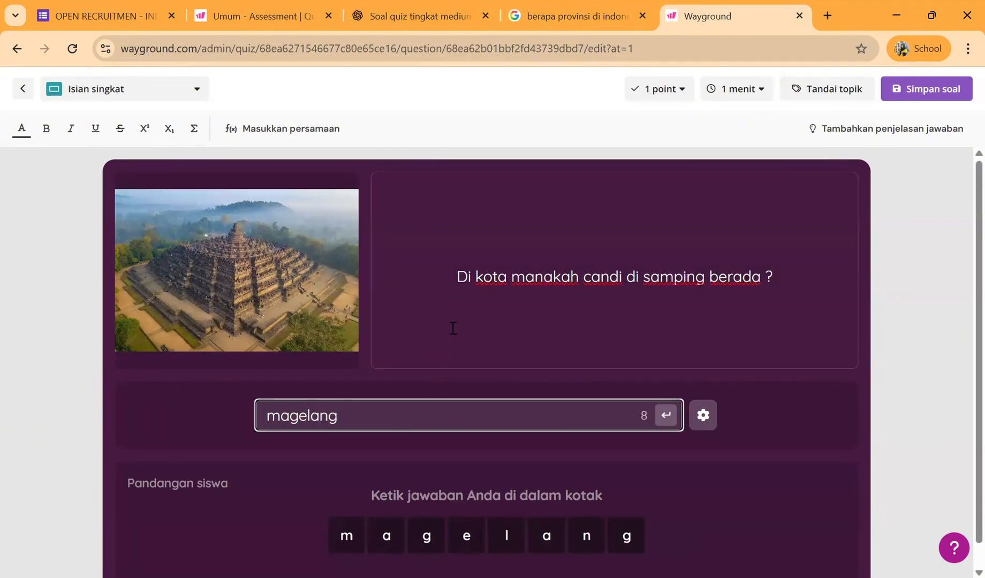
- Set the short-answer question's time limit to 3 menit and its score to 5 poin, and save the question
left_click(752, 92)
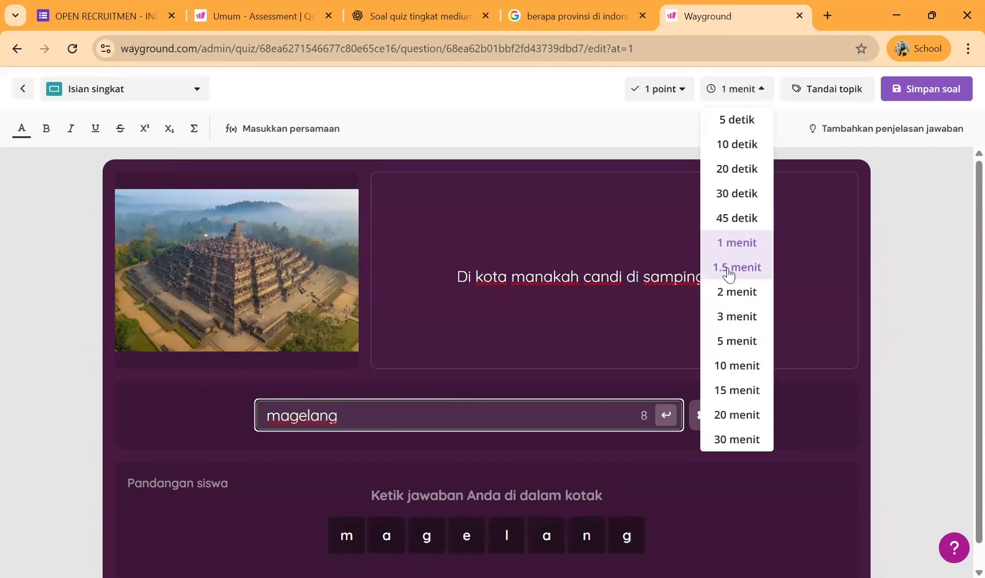
left_click(733, 316)
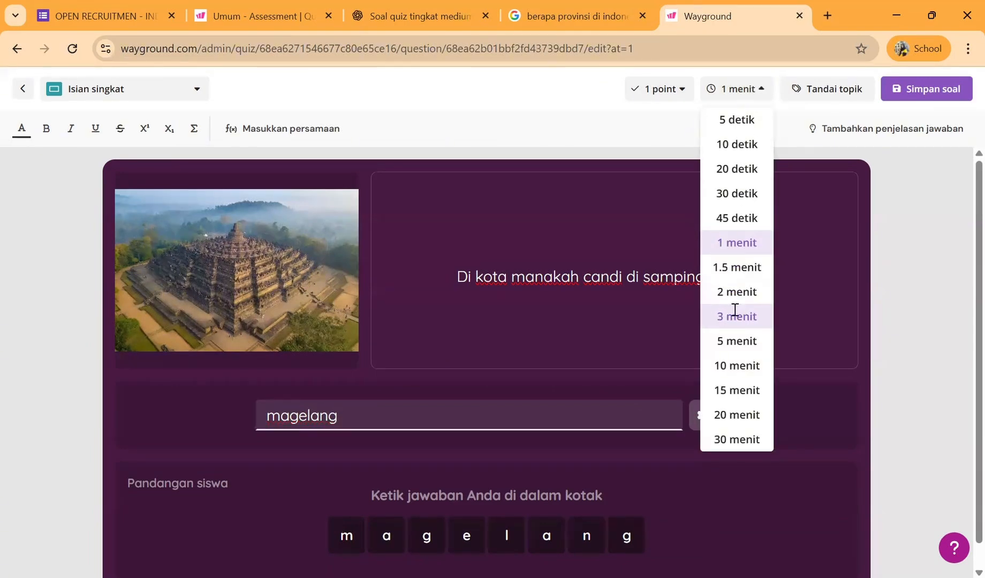
left_click(689, 93)
left_click(656, 219)
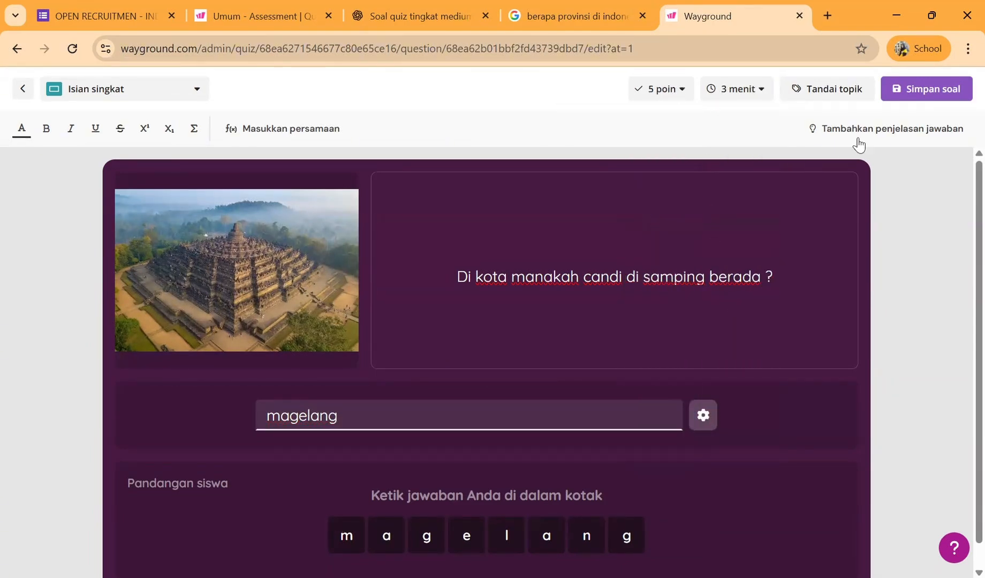
left_click(905, 90)
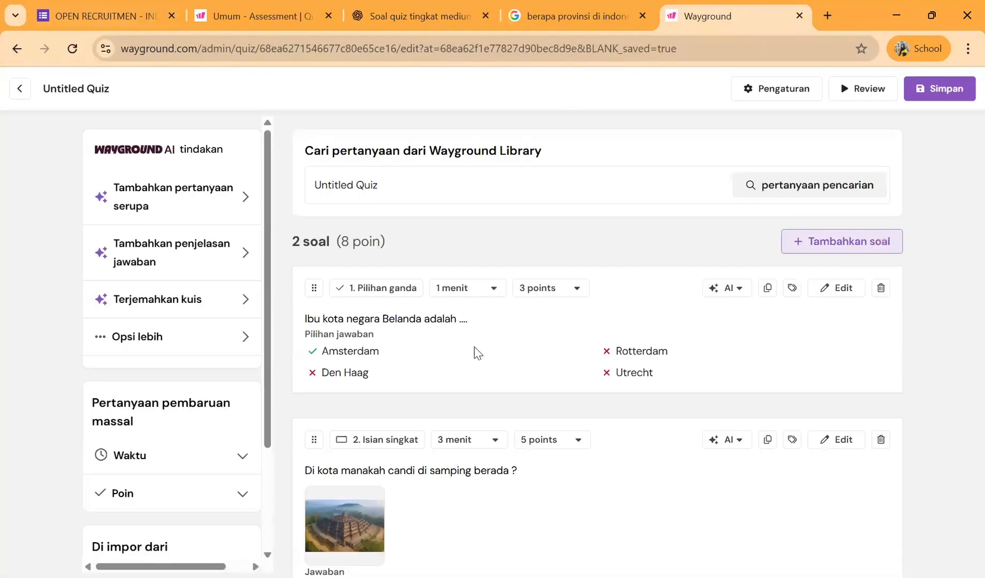
- Add a Menjodohkan question after the saved short-answer question
scroll(541, 373, "down", 2)
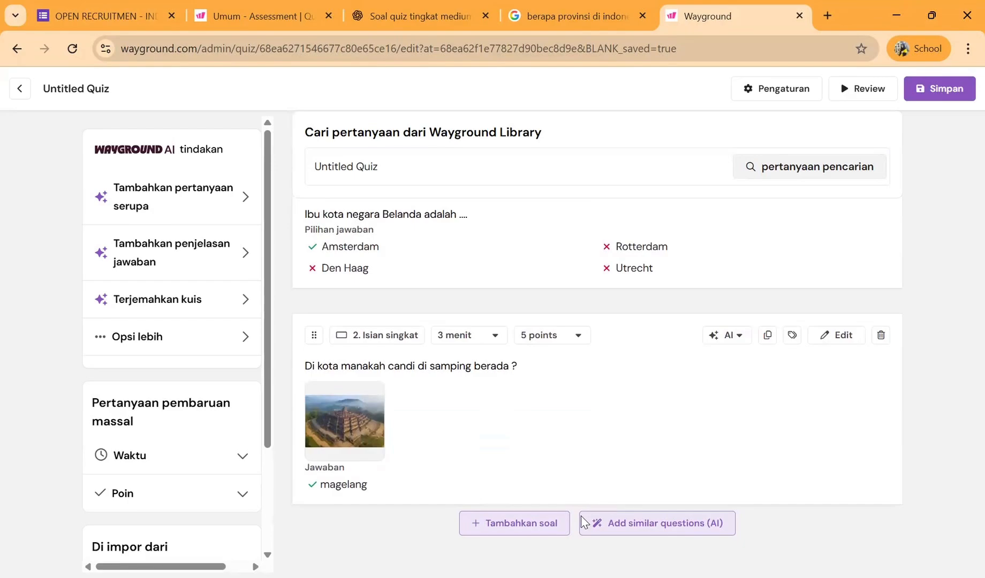
left_click(511, 529)
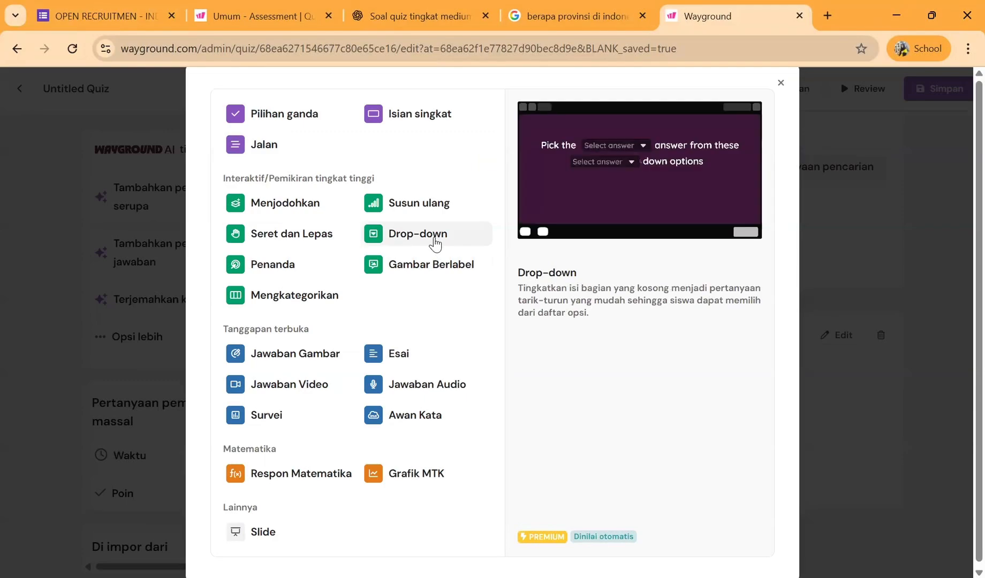
left_click(303, 216)
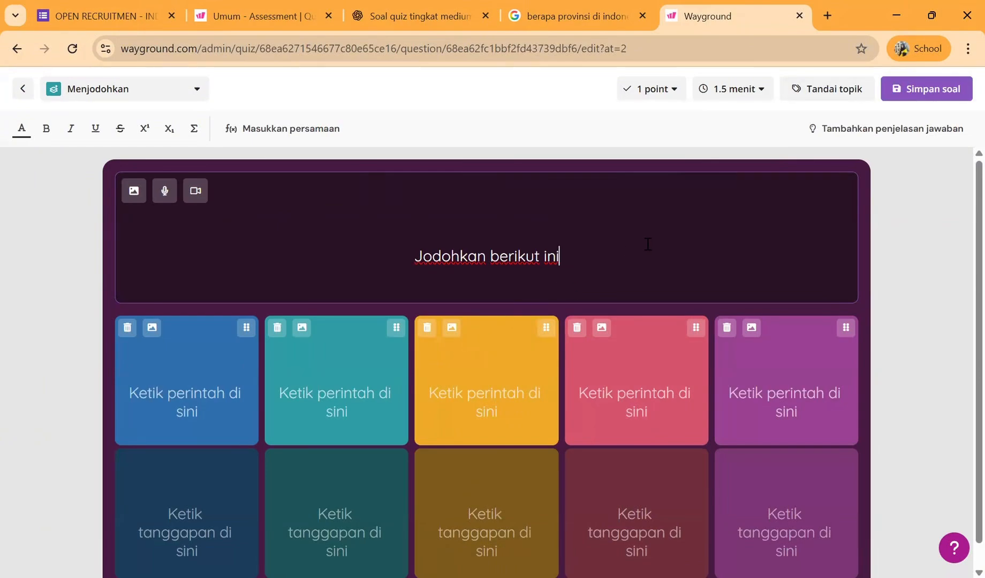
- Enter "senin" and "selasa" as the first two matching prompts and generate the remaining prompts and responses with AI
scroll(647, 244, "down", 1)
left_click(208, 382)
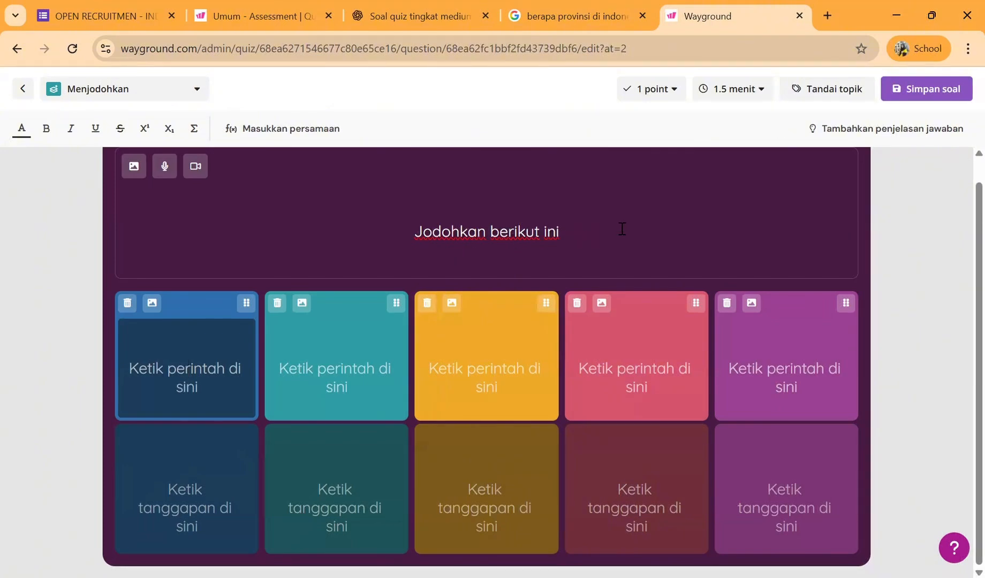
type("senin")
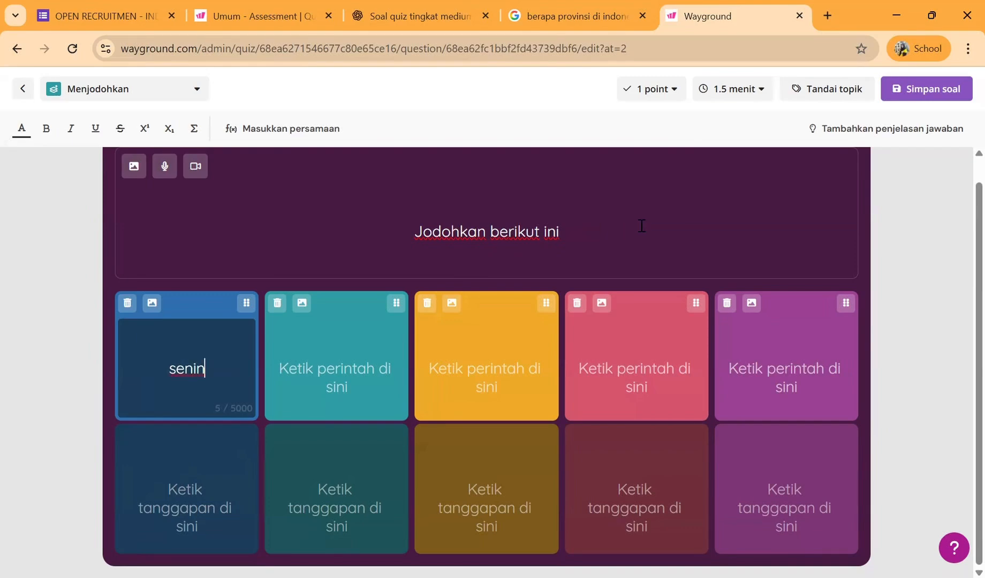
left_click(356, 381)
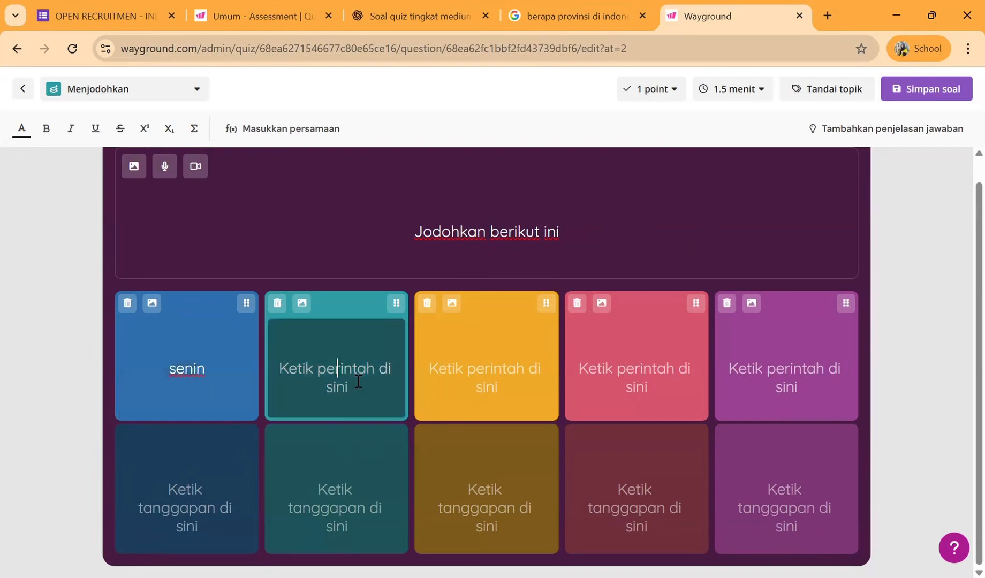
type("sekol")
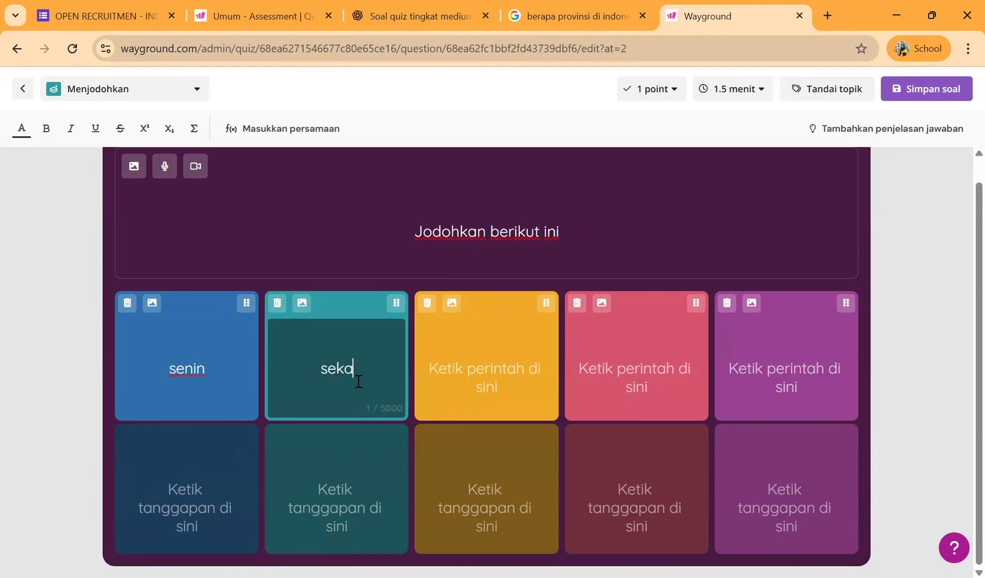
key("BackSpace")
key("BackSpace")
key("BackSpace")
type("lasa")
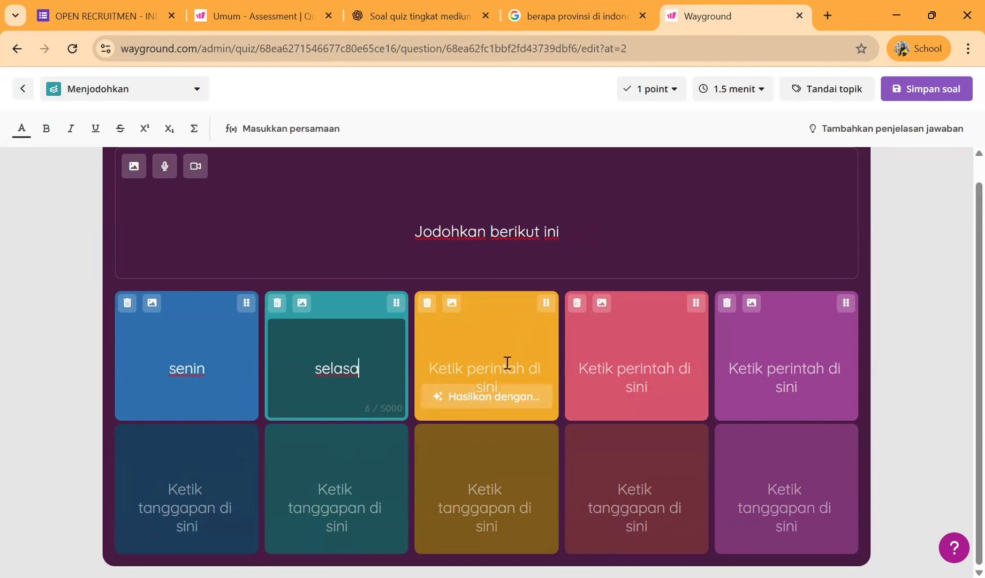
left_click(490, 397)
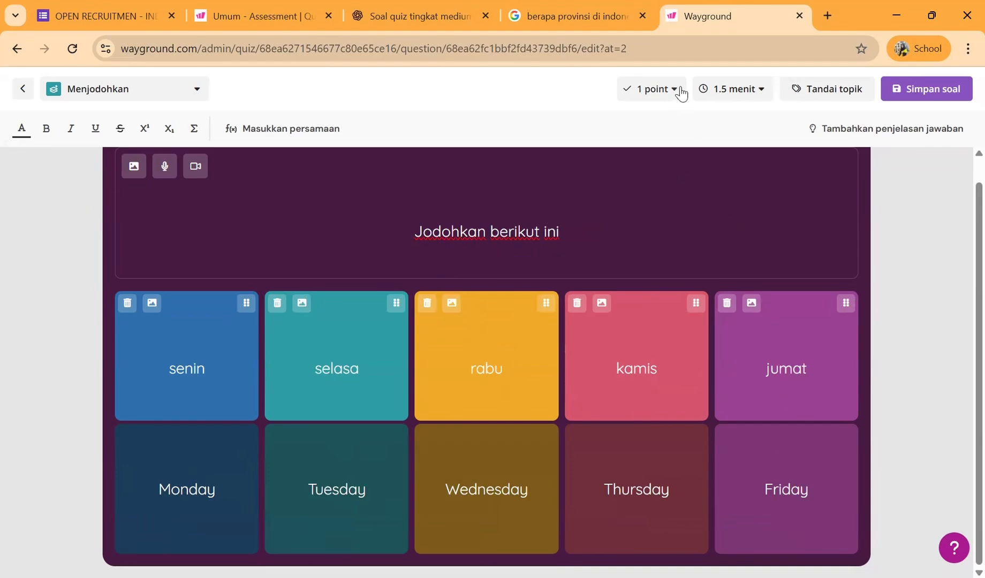
- Set the matching question's score to 5 poin and its time limit to 3 menit, save it, and review the question list
left_click(673, 102)
left_click(646, 218)
left_click(744, 102)
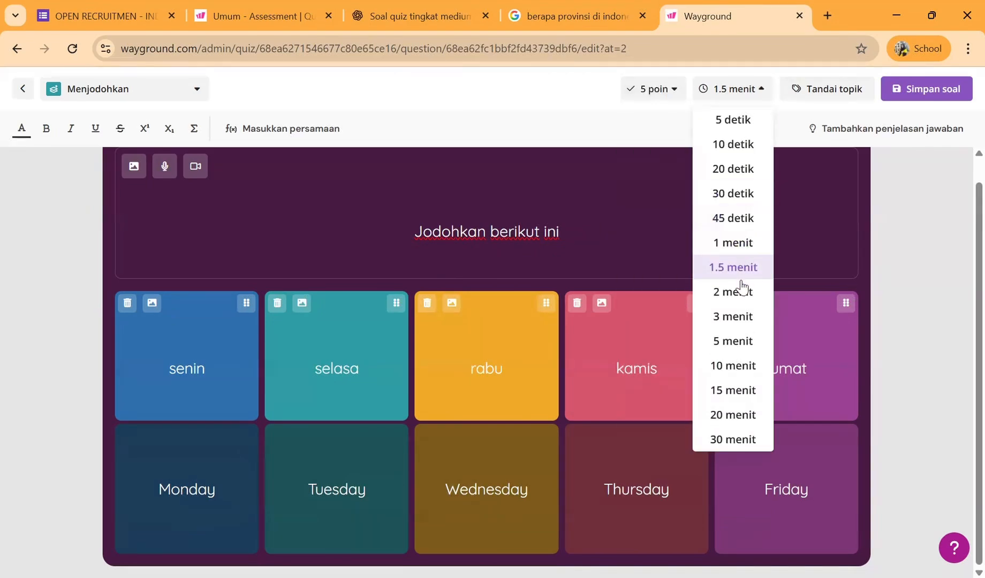
left_click(742, 320)
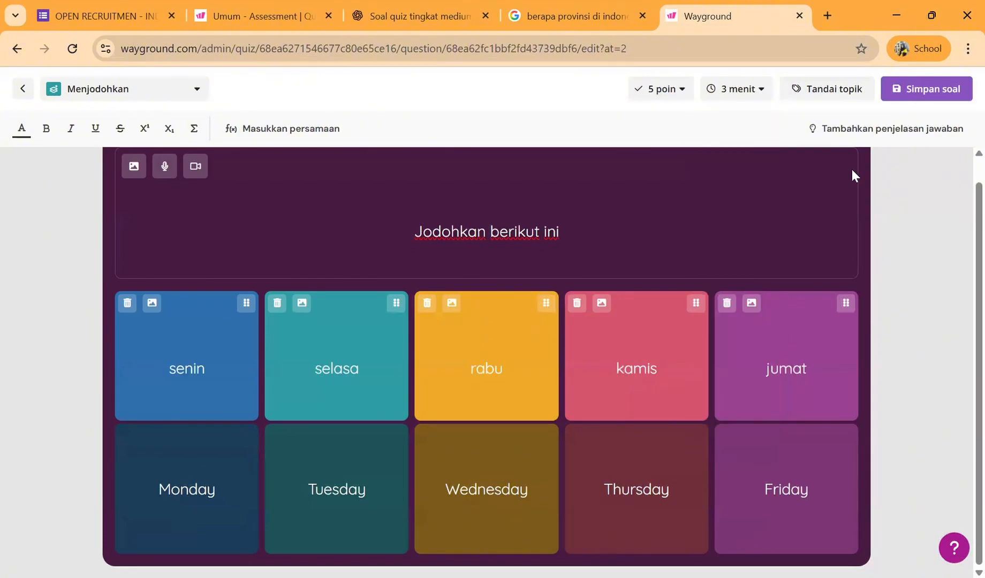
left_click(908, 91)
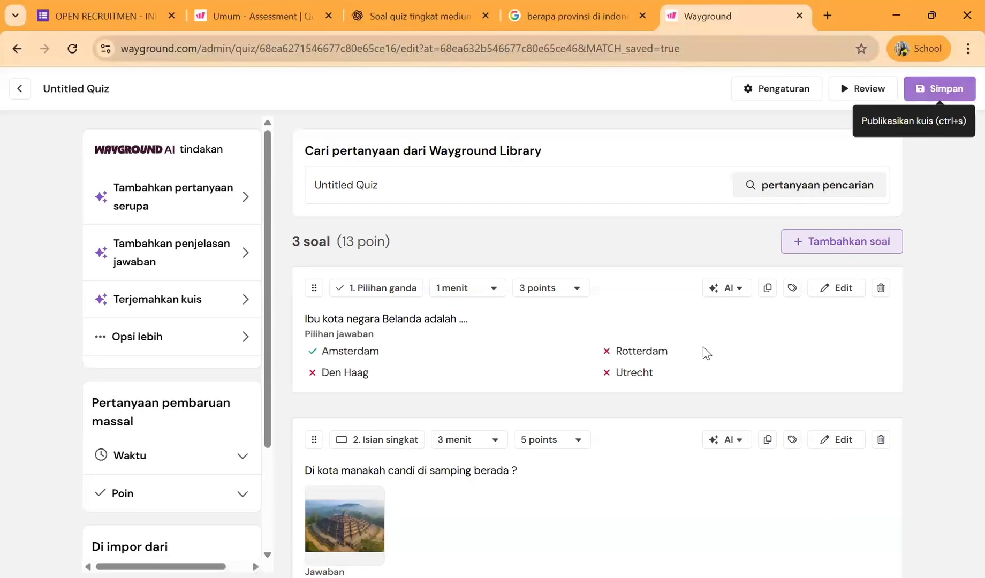
scroll(707, 353, "down", 6)
scroll(707, 354, "up", 5)
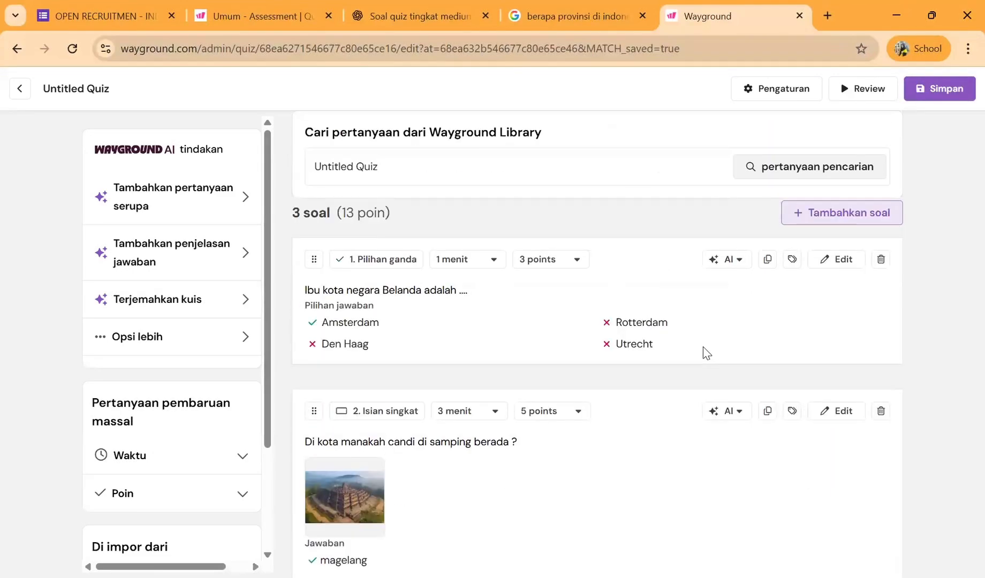
scroll(707, 354, "down", 5)
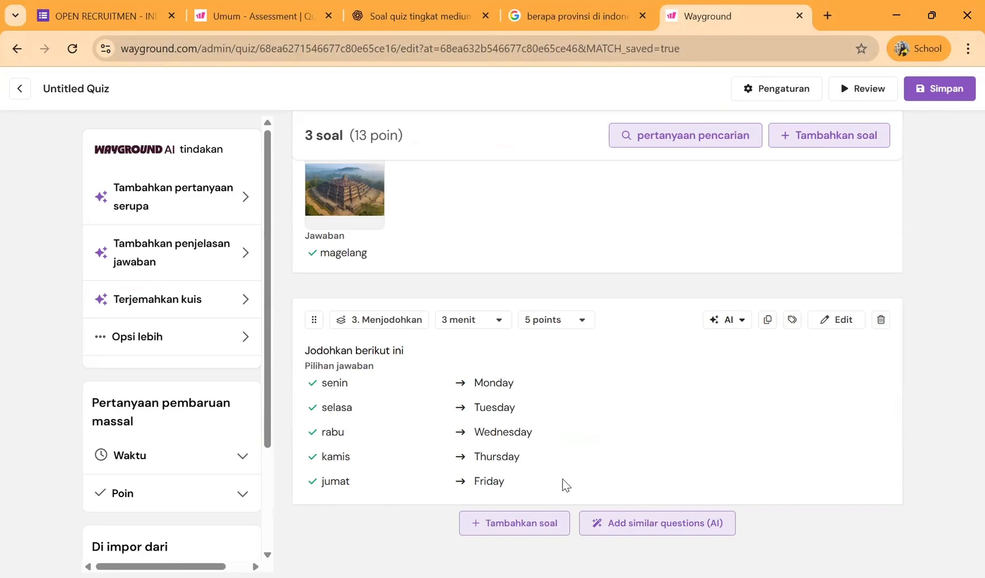
- Add a Gambar Berlabel question from the recommended Geographical Landmarks template that includes St. Basil's Cathedral and Big Ben
left_click(533, 523)
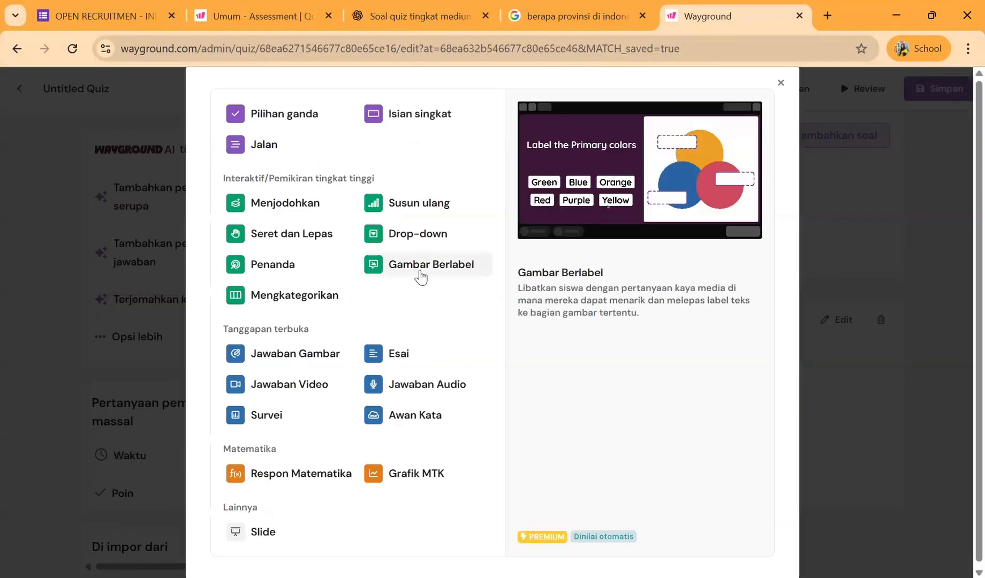
left_click(421, 276)
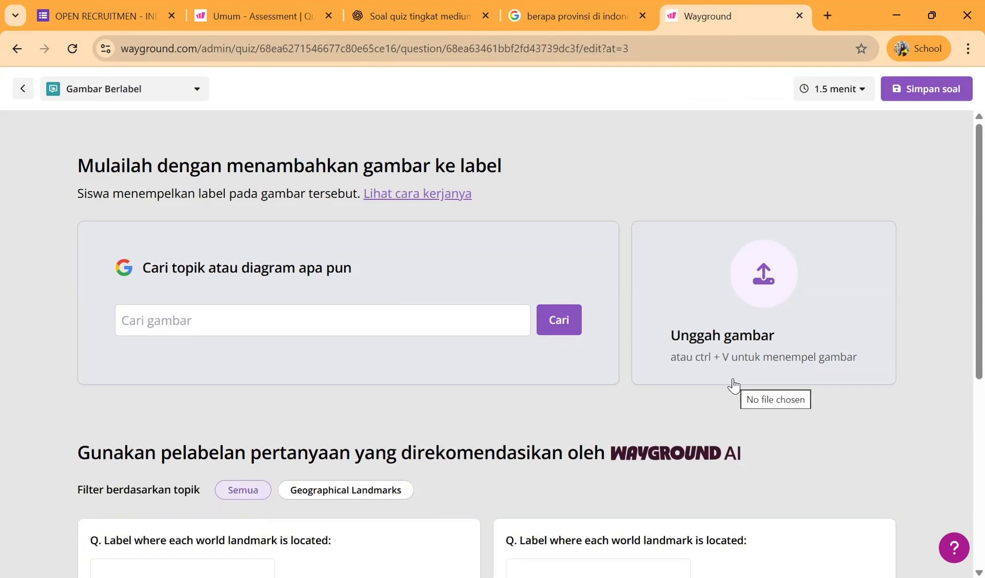
scroll(734, 384, "down", 4)
scroll(734, 385, "down", 2)
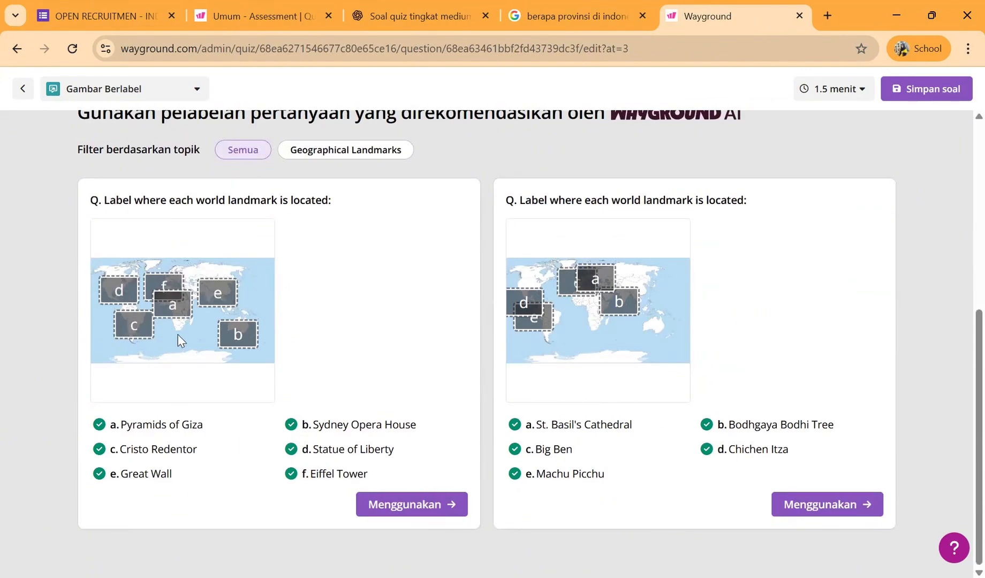
left_click(338, 154)
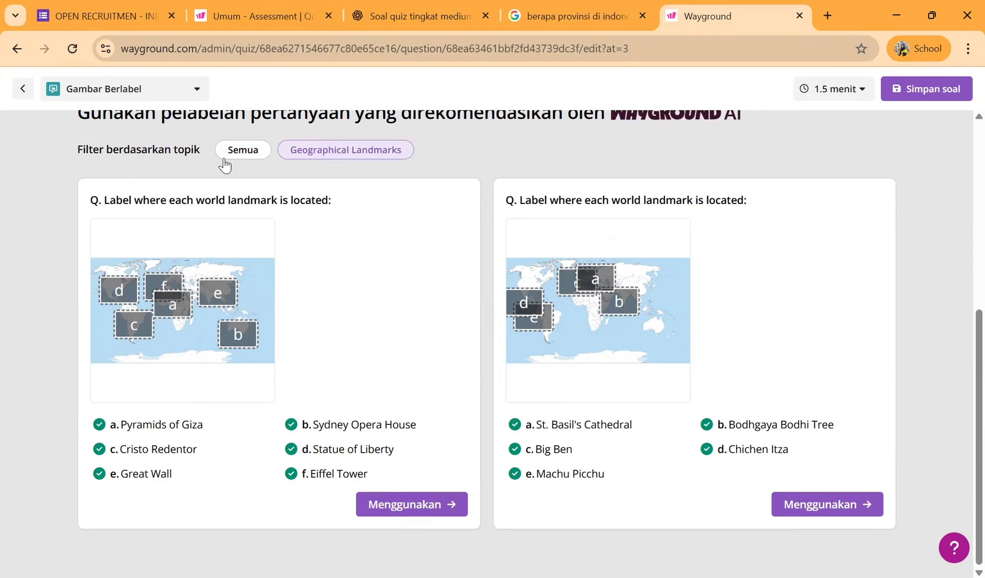
scroll(960, 468, "up", 6)
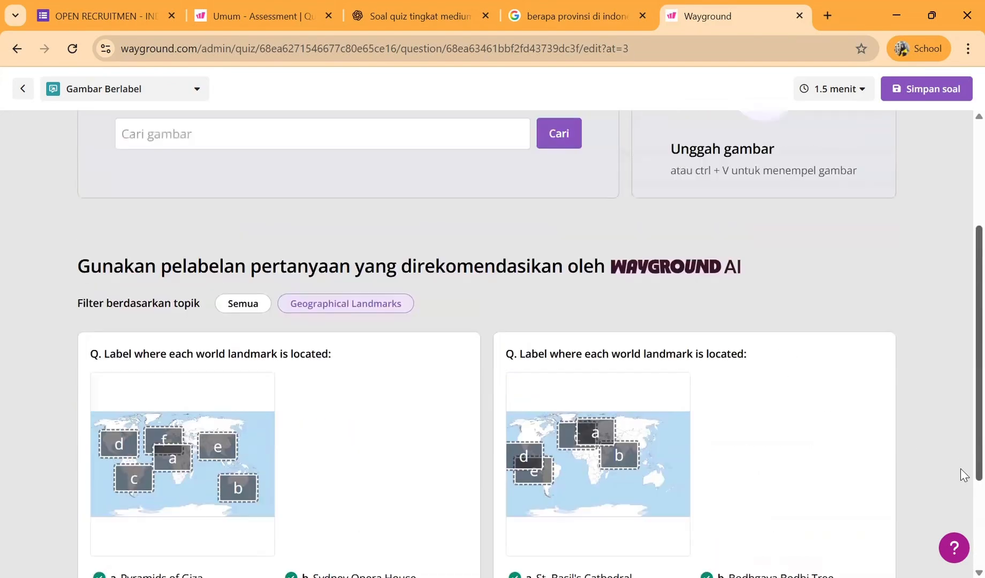
scroll(960, 469, "down", 5)
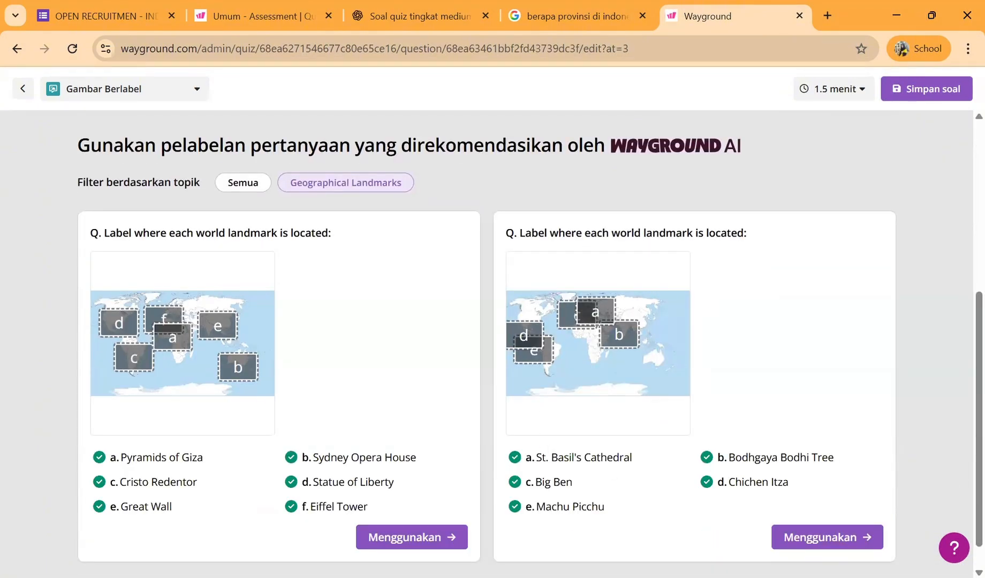
left_click(827, 537)
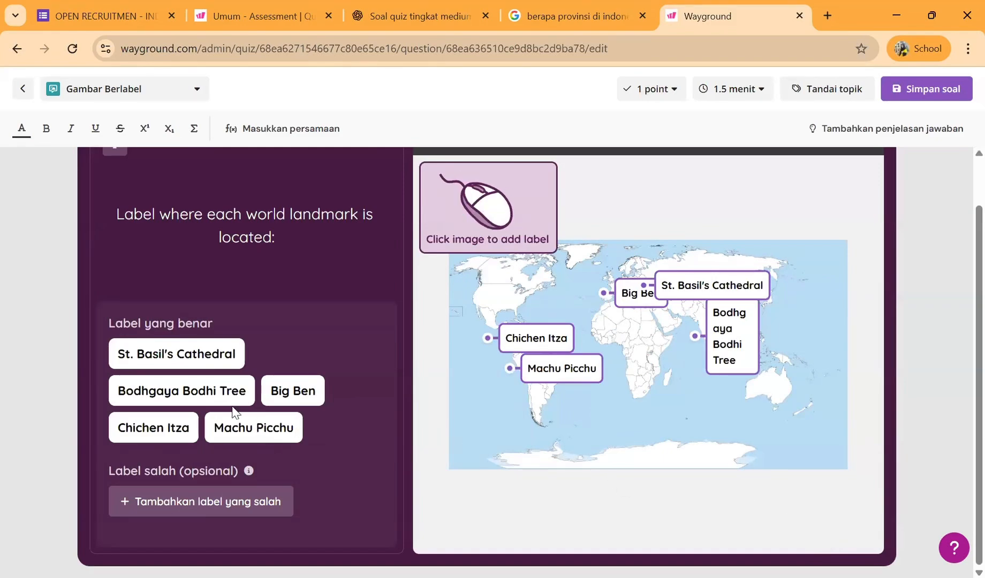
- Add "indonesia" and "candi prambanan" as incorrect labels for the landmark question
left_click(209, 513)
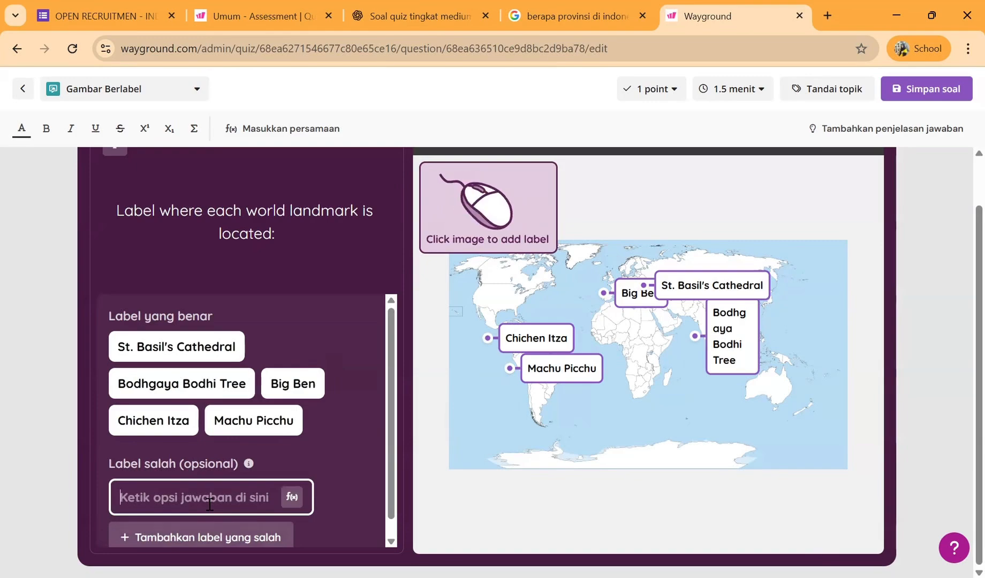
type("indonesia")
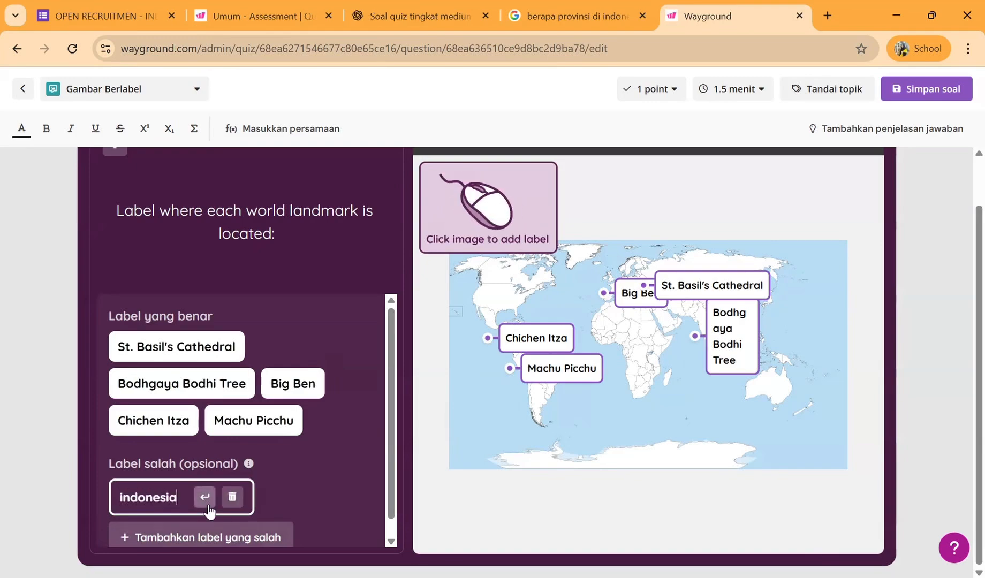
left_click(201, 536)
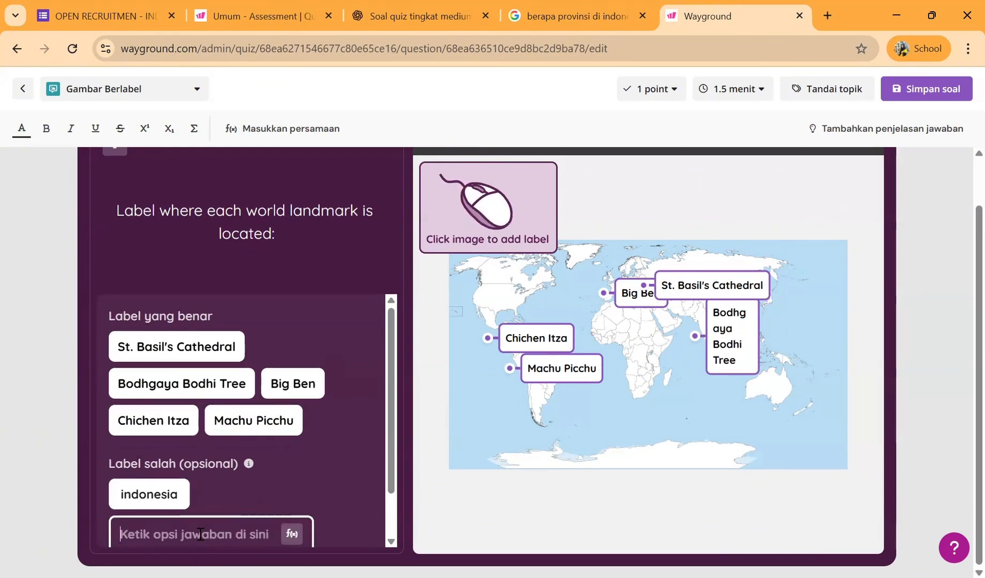
type("candi p")
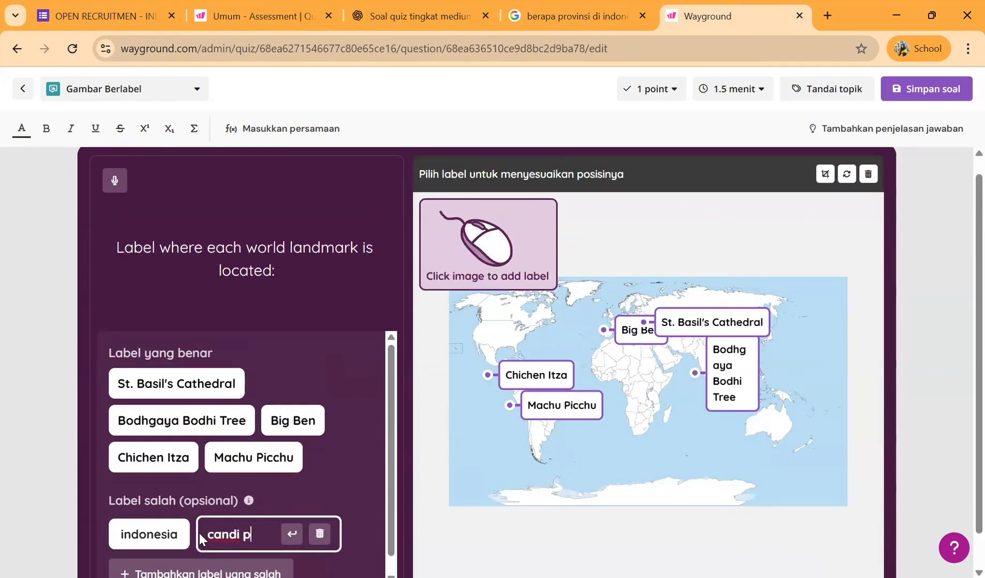
type("rambanan")
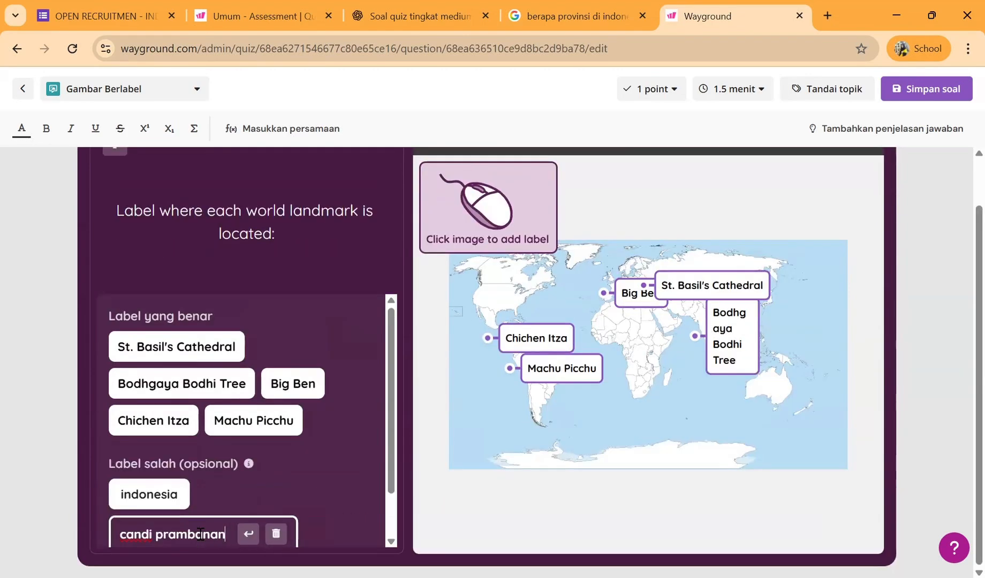
- Add "malaysia" and "genting island" as two more incorrect labels for the landmark question
scroll(195, 525, "down", 1)
left_click(196, 522)
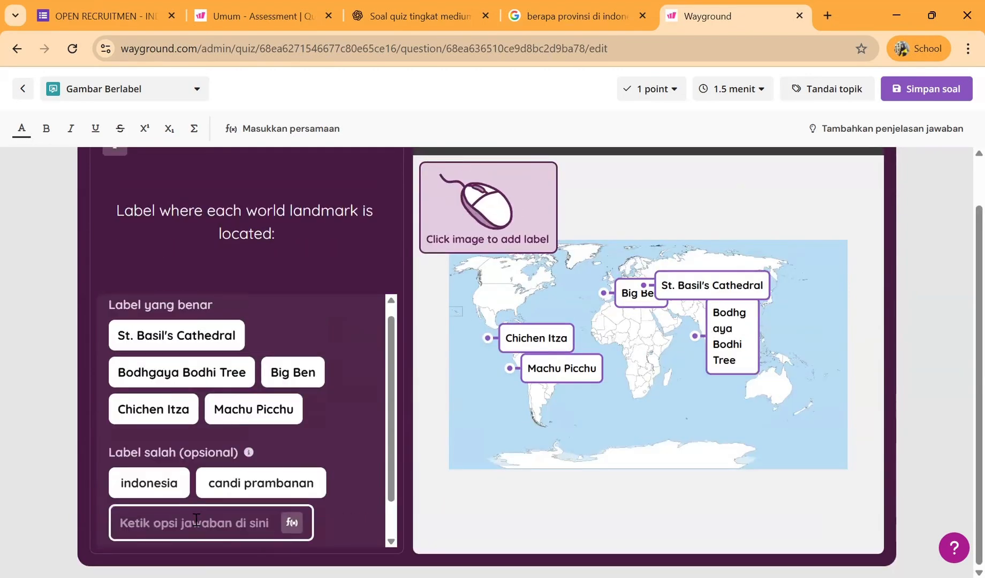
type("malaysia")
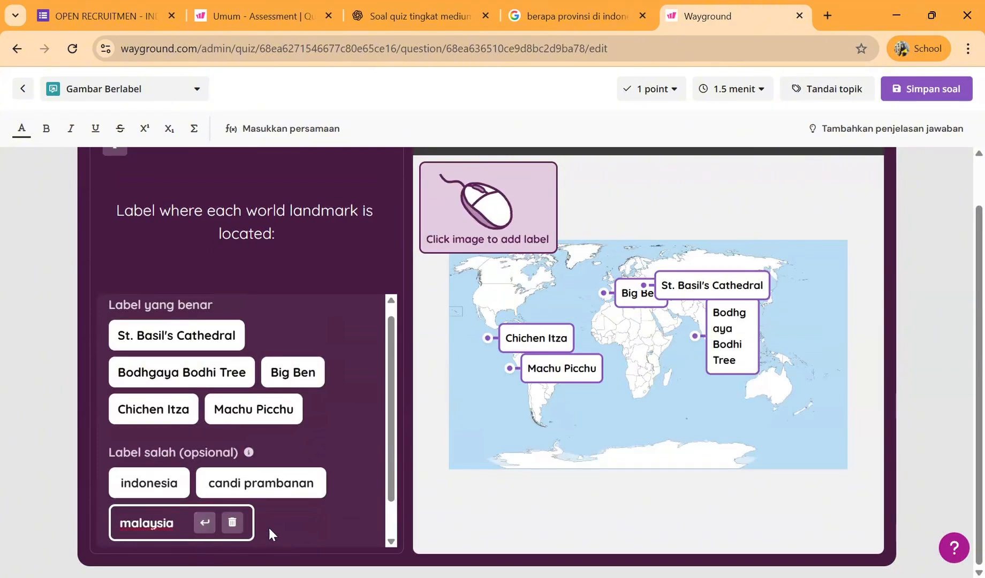
left_click(286, 524)
scroll(272, 522, "down", 1)
left_click(212, 522)
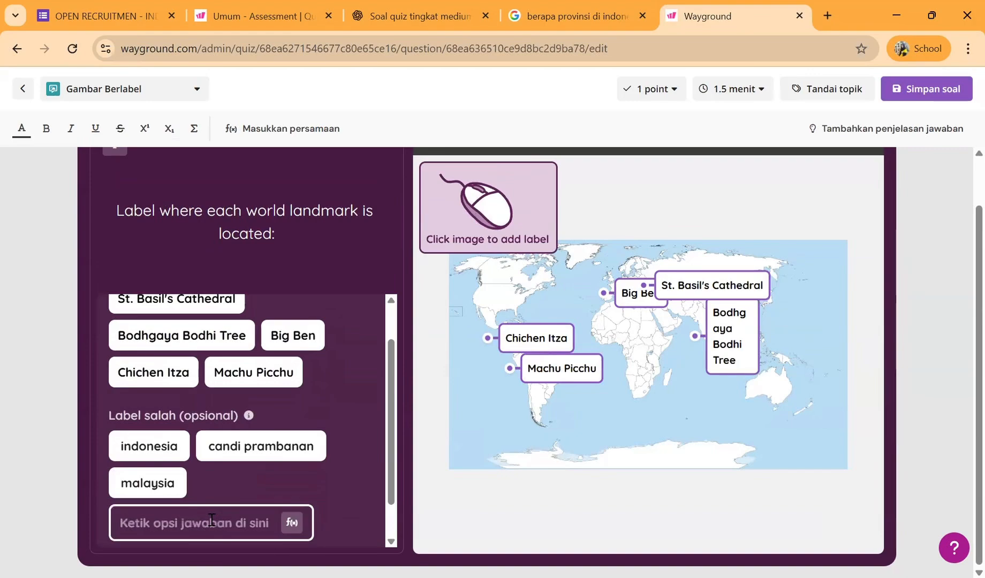
type("genting ")
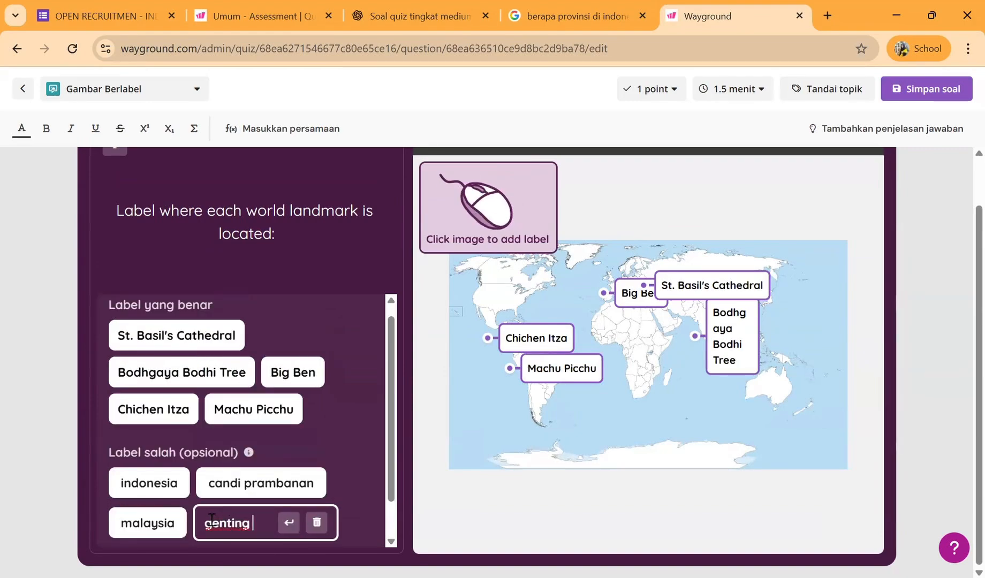
type("island")
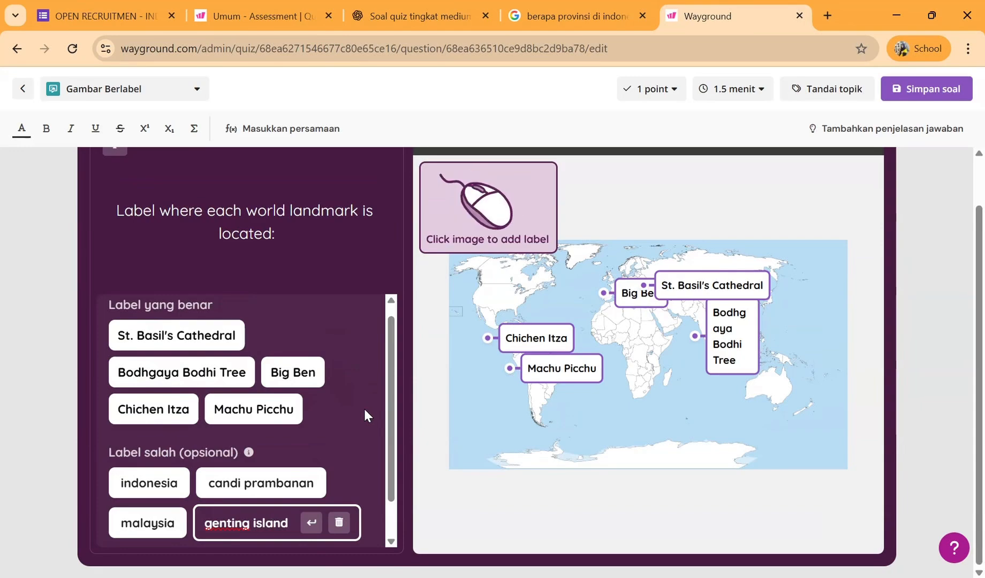
- Set the labelling question's time limit to 5 menit and its score to 8 points, and save the question
left_click(738, 99)
left_click(730, 341)
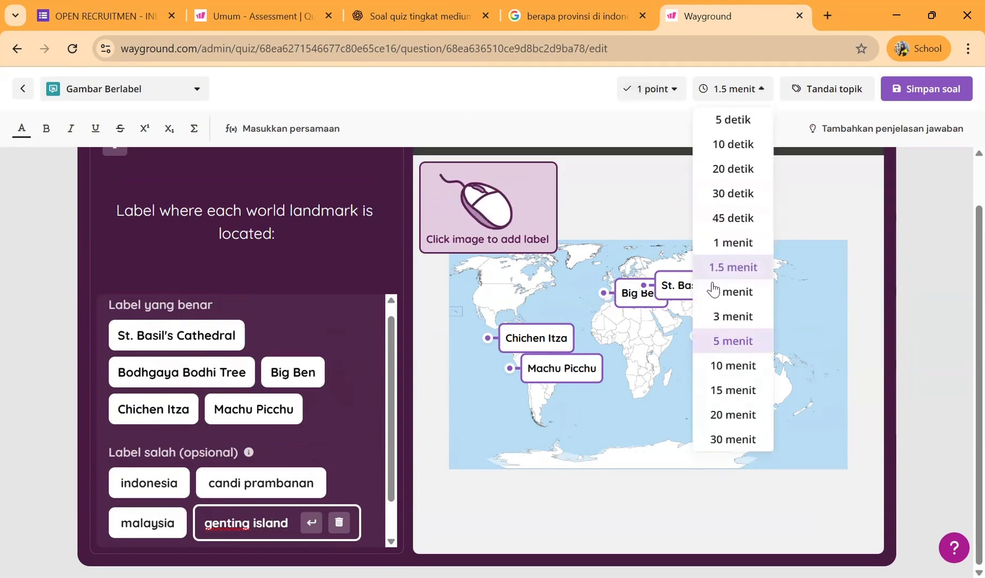
left_click(672, 99)
left_click(656, 291)
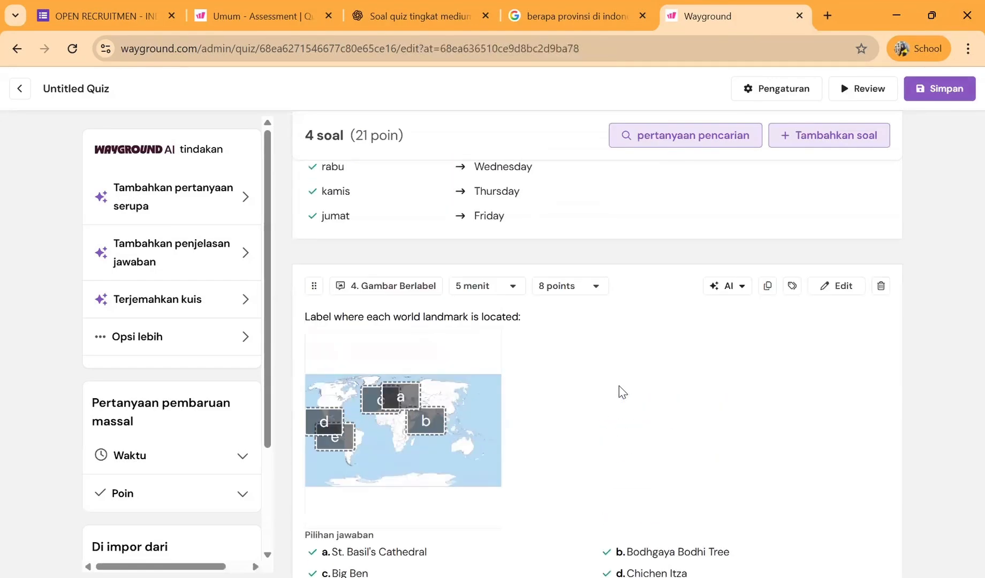
- Preview all four quiz questions in the participant view, and close the preview
scroll(621, 393, "up", 5)
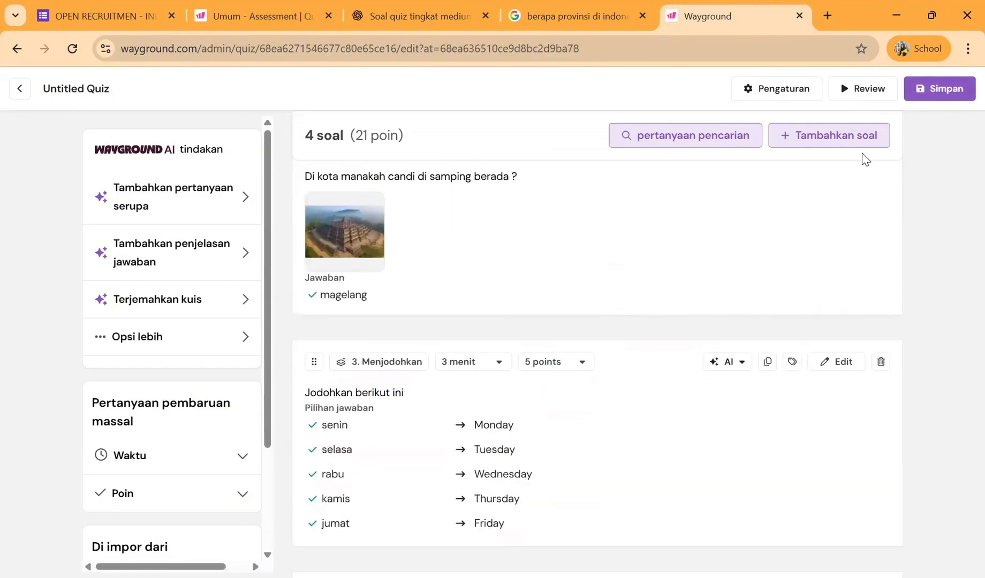
left_click(864, 91)
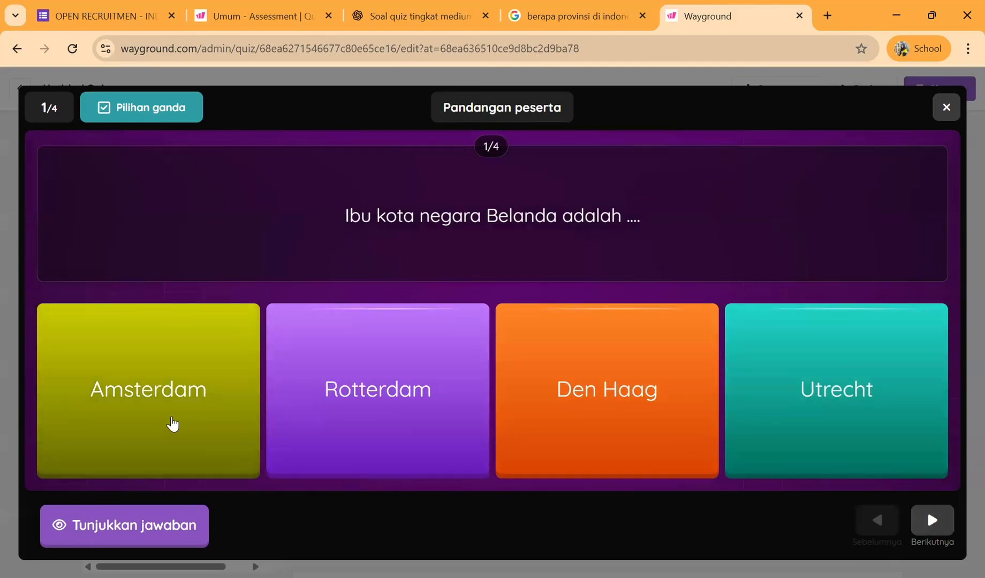
left_click(930, 533)
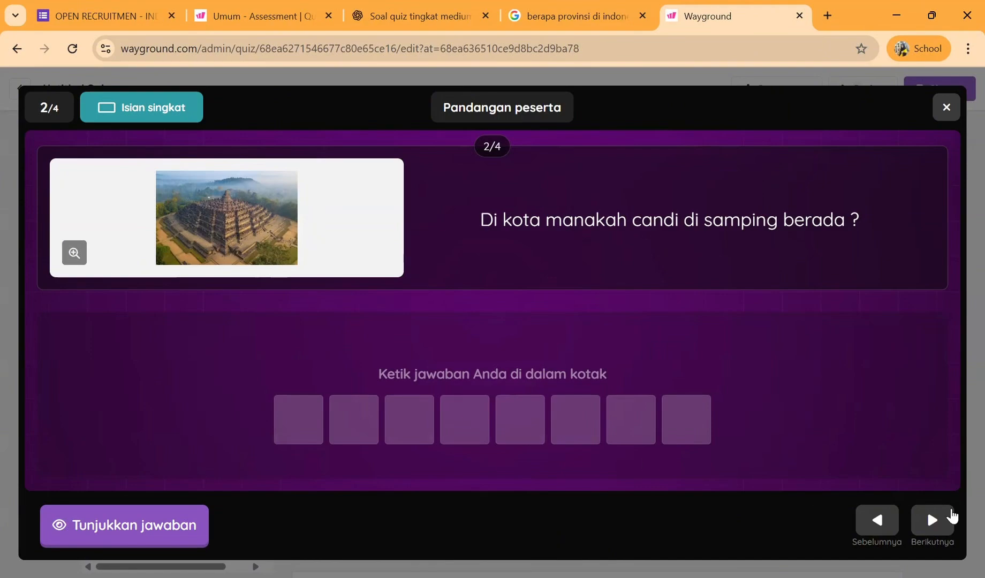
left_click(942, 524)
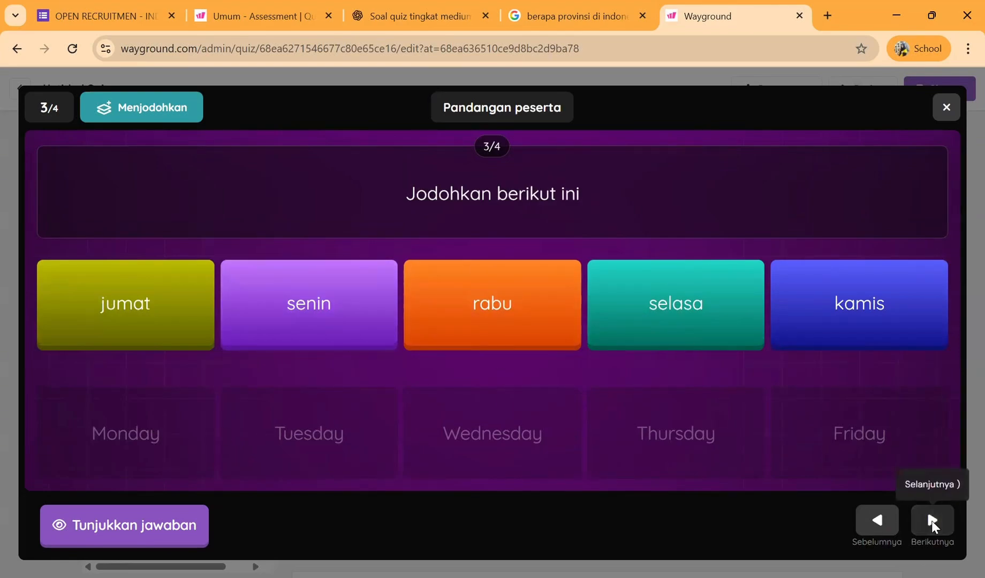
left_click(932, 520)
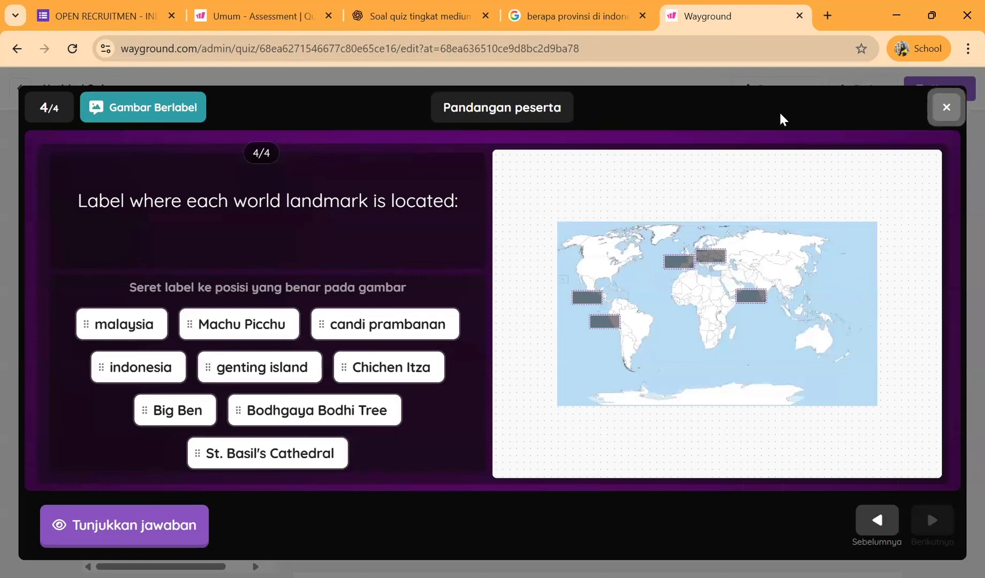
left_click(946, 107)
- Name the untitled quiz "pengetahuan umum" in its quiz settings
scroll(435, 348, "up", 5)
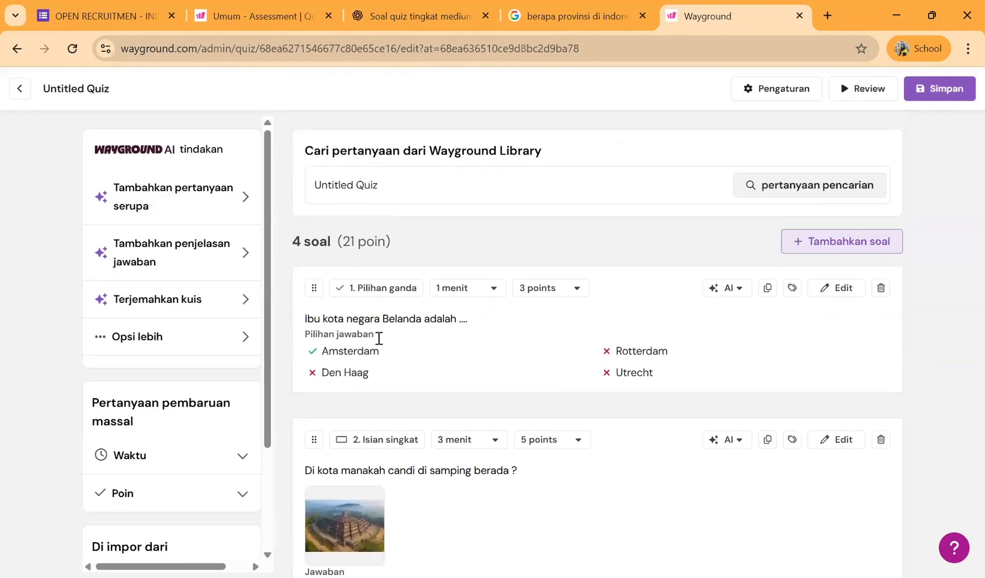
left_click(105, 95)
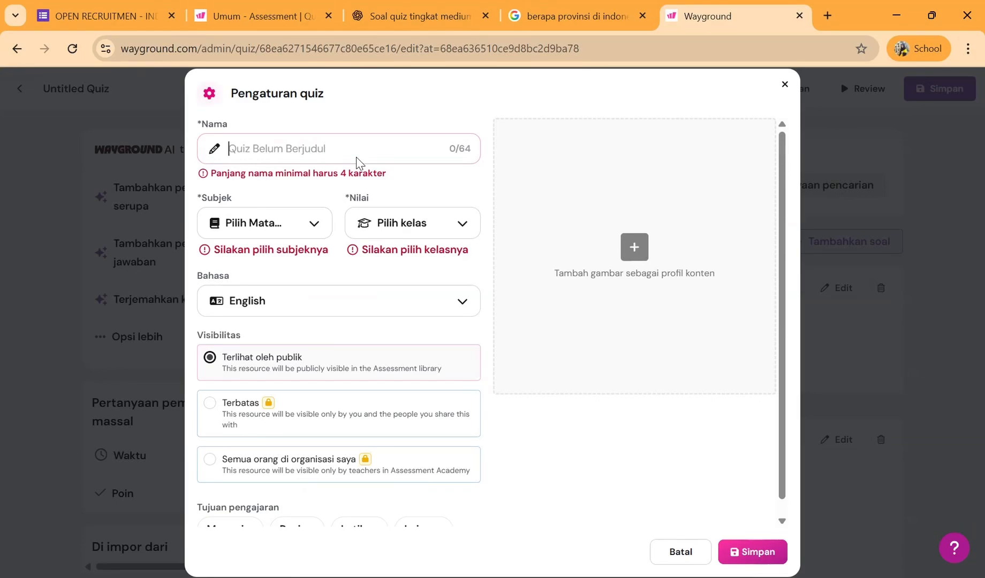
left_click(357, 157)
type("pengeta")
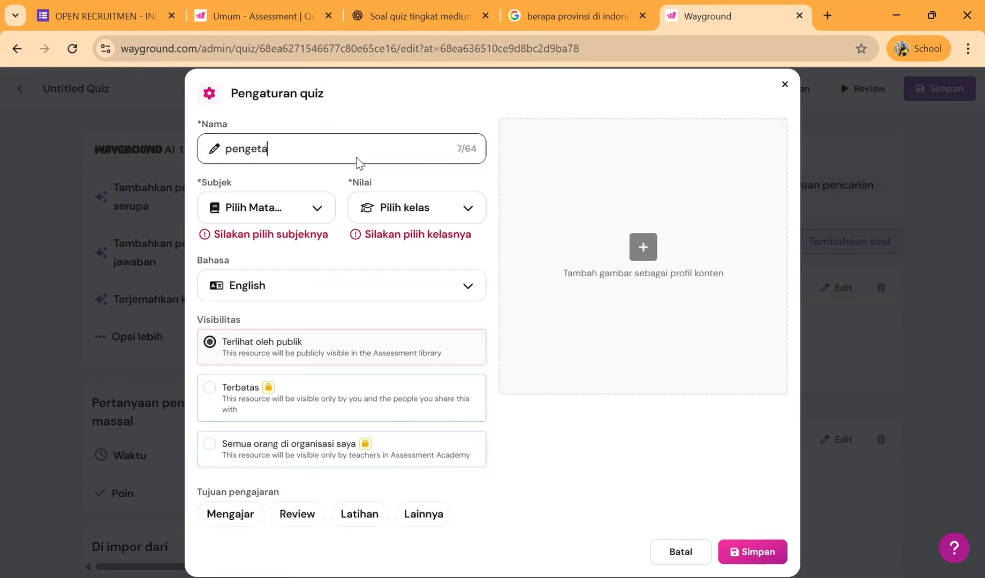
type("huan umum")
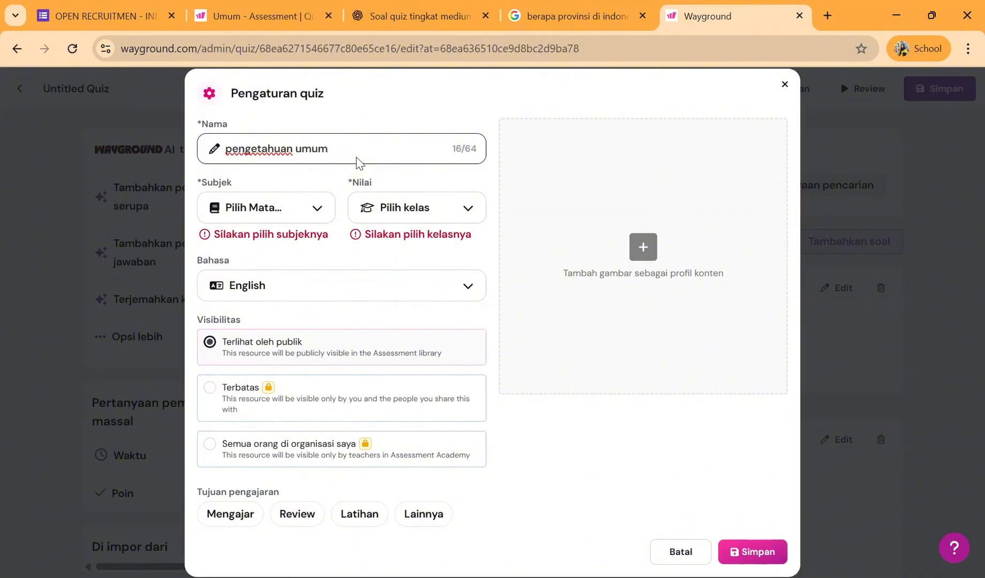
- Set the quiz's subject to Ilmu Sosial (Social Studies)
left_click(314, 202)
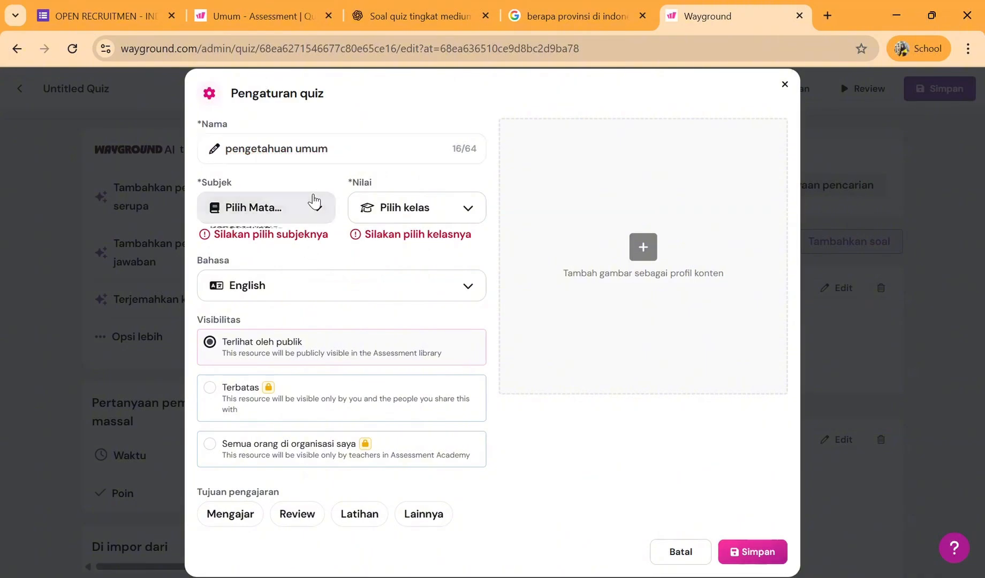
scroll(284, 353, "down", 3)
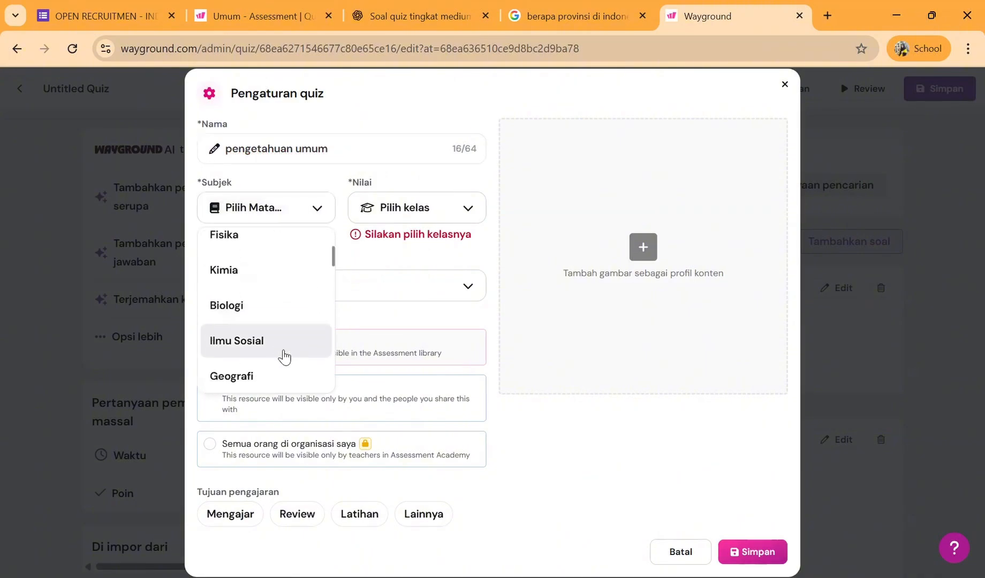
scroll(284, 353, "down", 2)
left_click(290, 268)
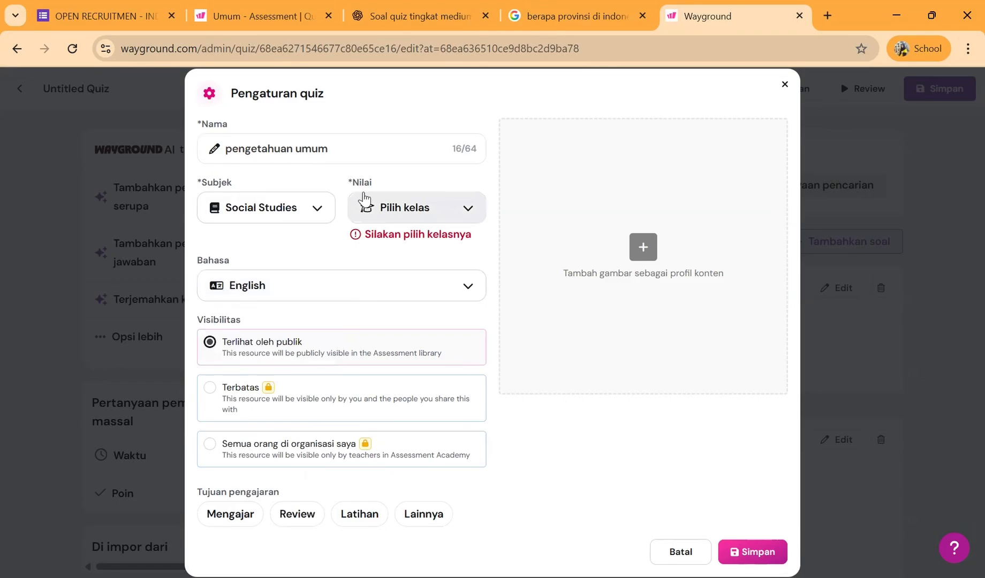
- Set the quiz's grade level to SMA (9 - 12) and its language to Indonesian
left_click(366, 204)
scroll(433, 352, "down", 8)
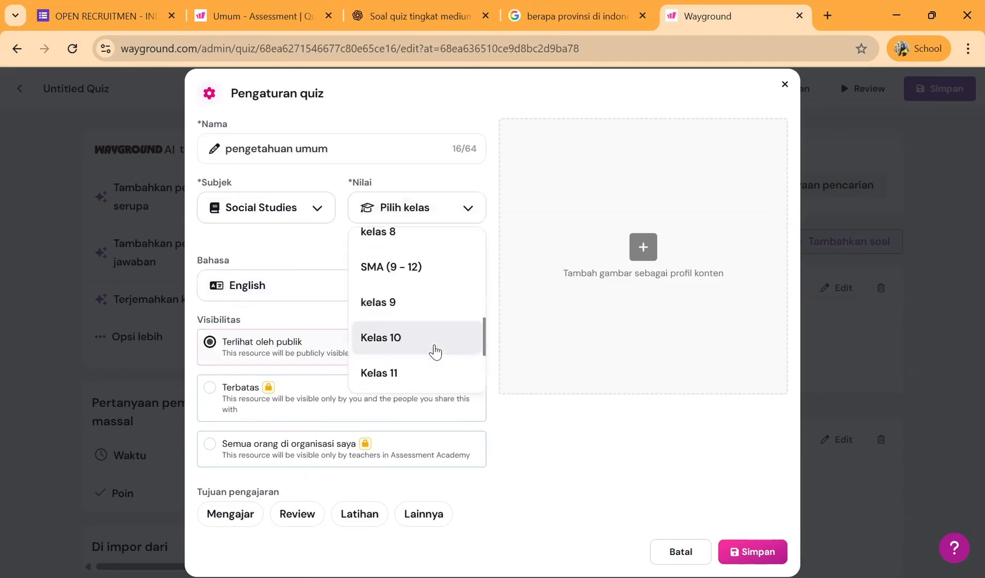
scroll(439, 280, "up", 4)
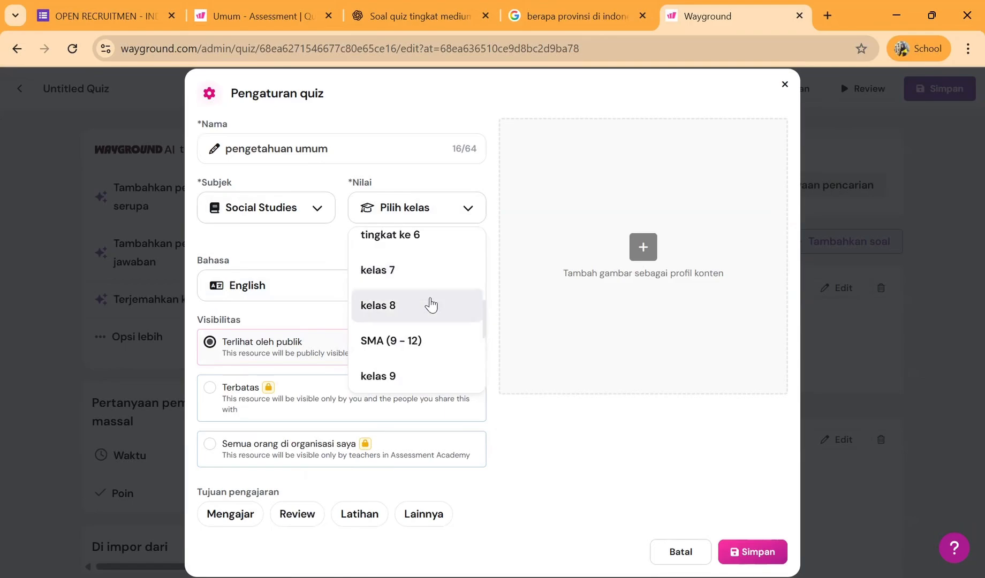
left_click(421, 345)
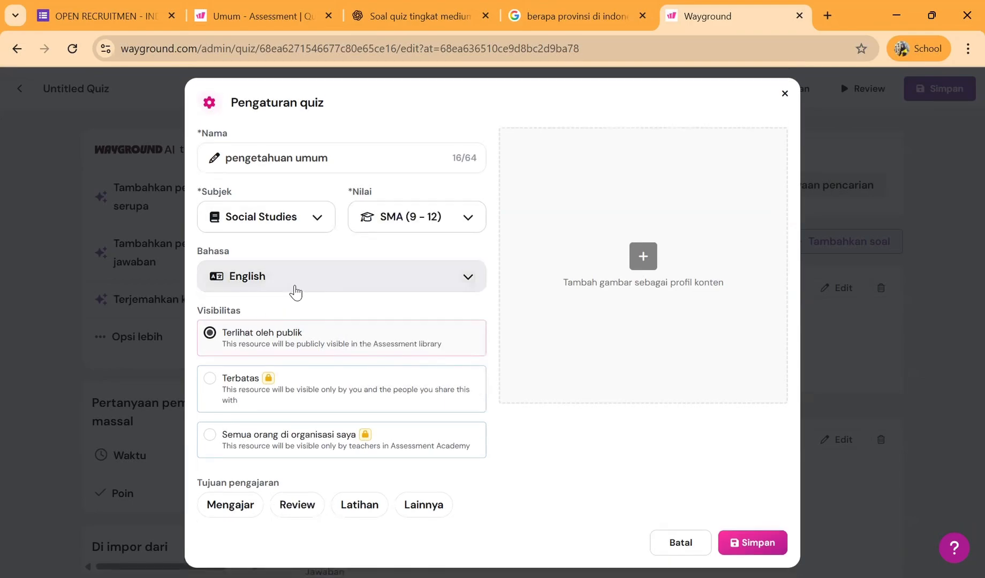
left_click(295, 292)
left_click(287, 396)
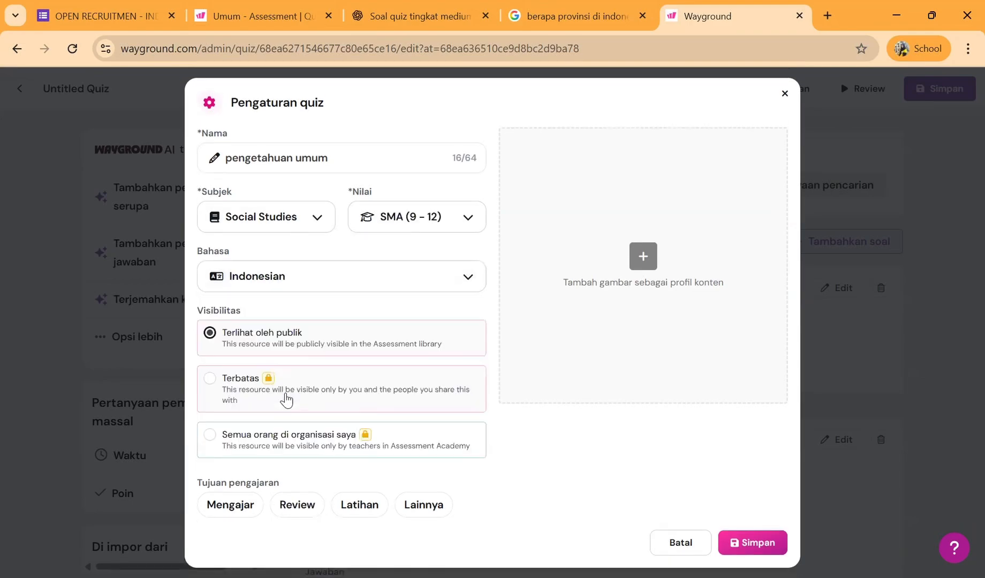
- Search the web images for "peta", add the colourful "Peta Indonesia" map as the quiz's profile image, and save the quiz settings
left_click(644, 257)
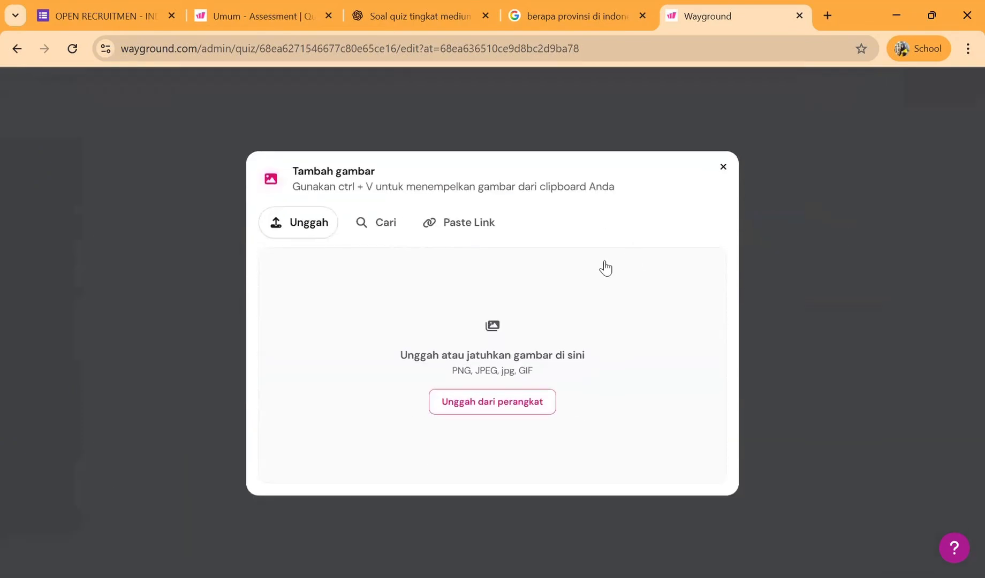
left_click(387, 237)
left_click(364, 268)
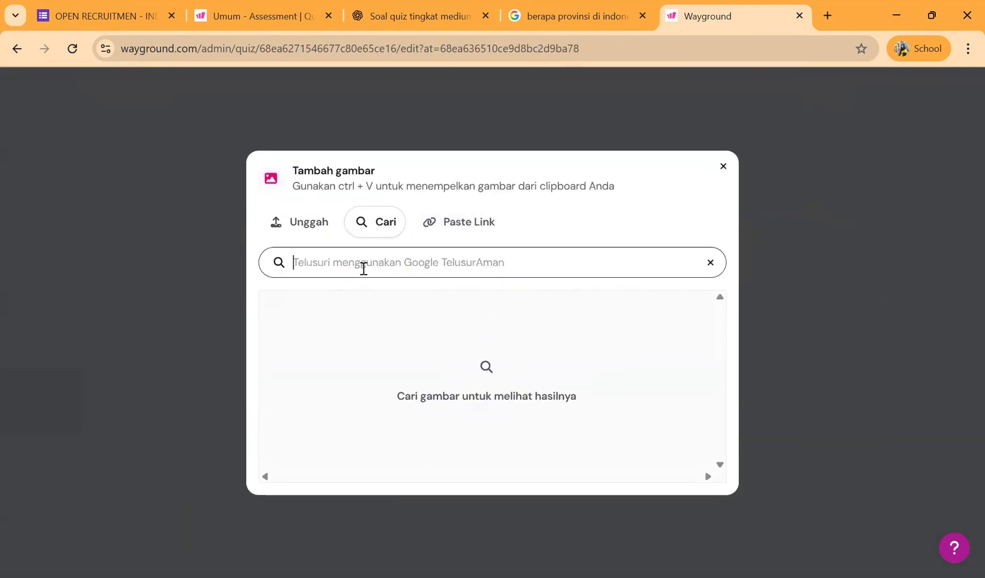
type("pet")
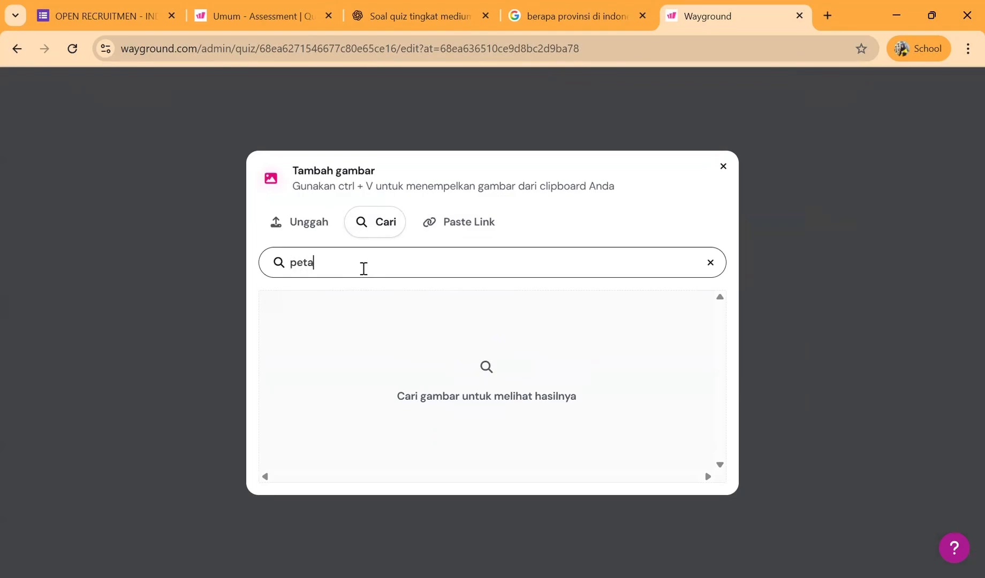
type("a")
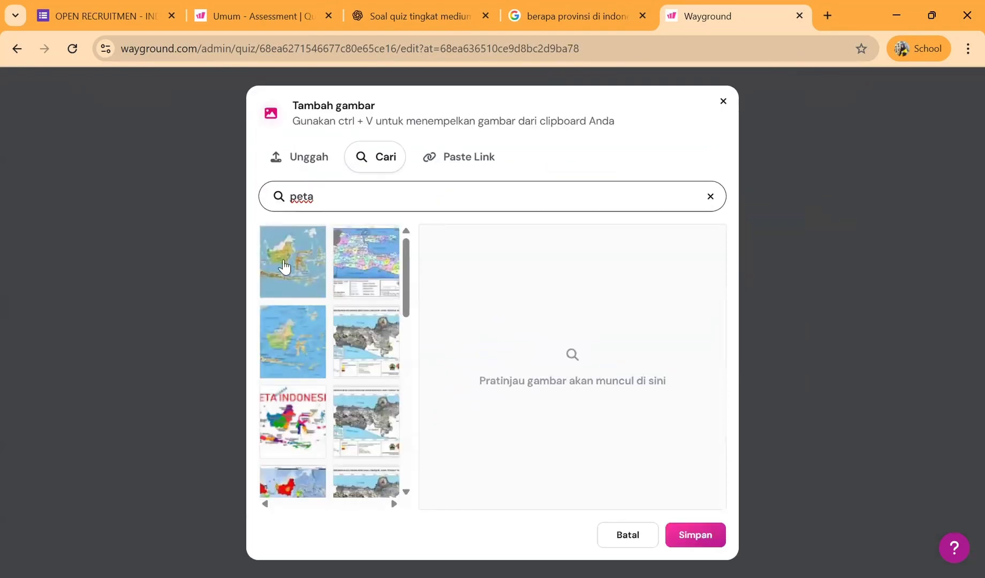
left_click(297, 407)
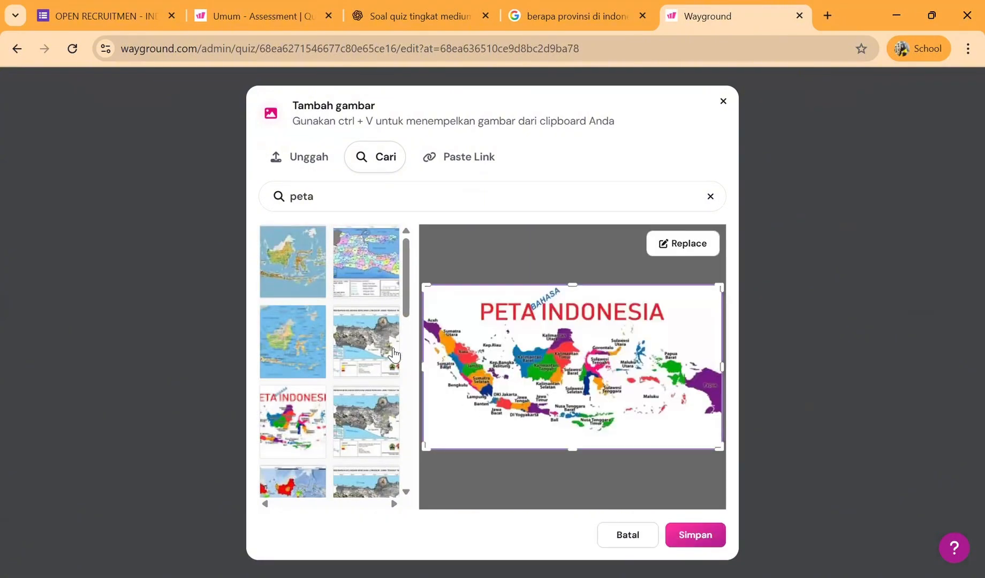
left_click(690, 534)
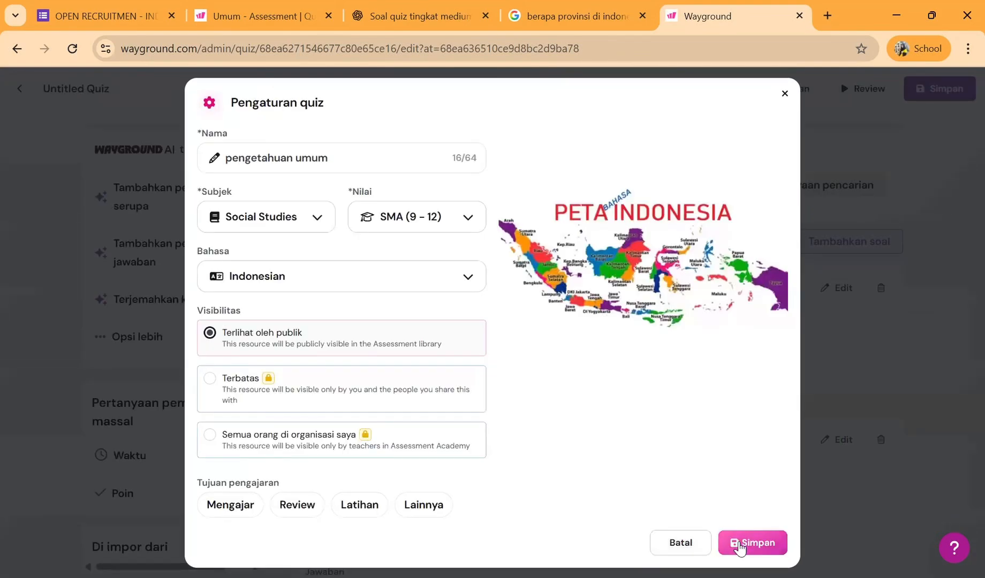
left_click(739, 544)
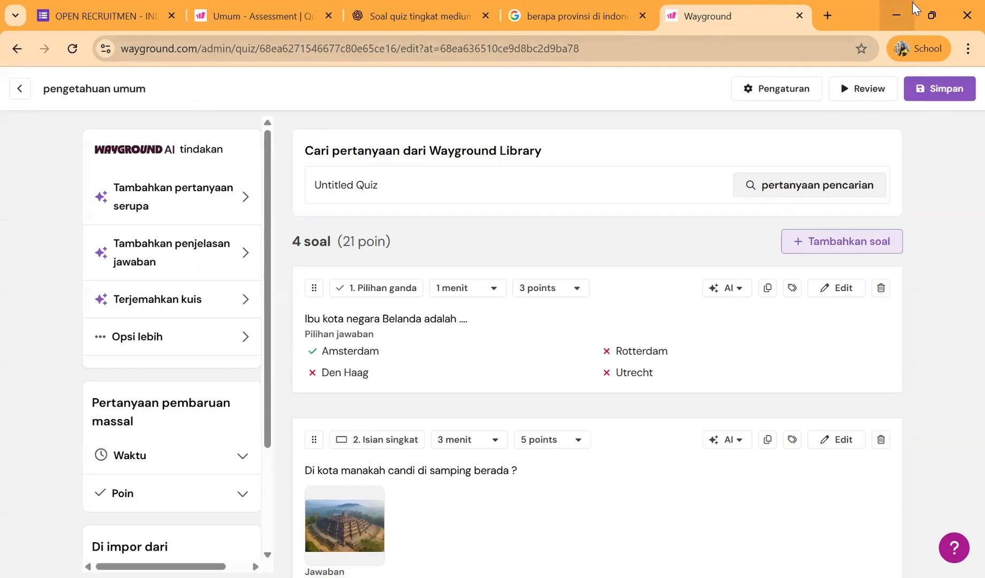
- Save the finished quiz and set up a live session of it in classic mode (Mode klasik)
left_click(938, 90)
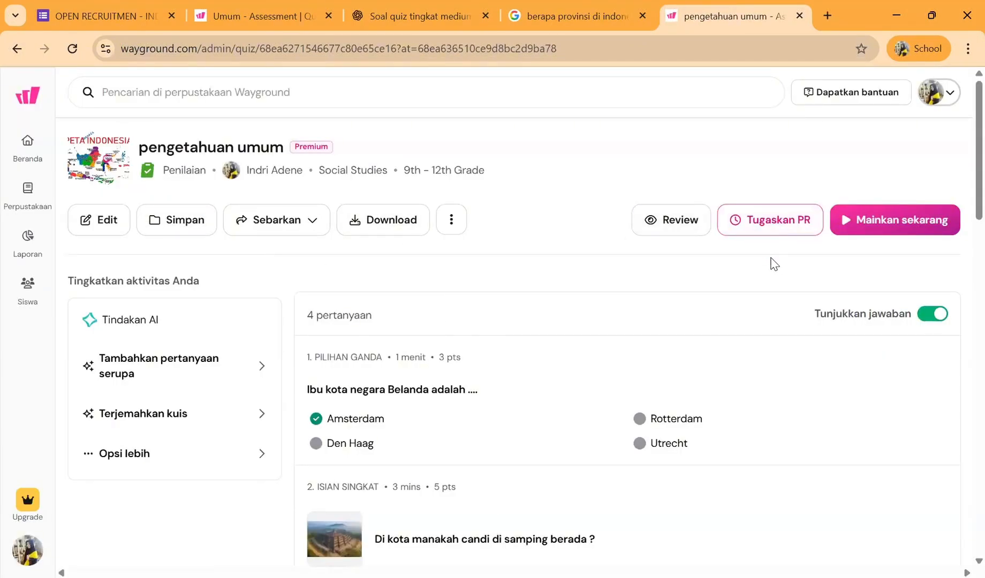
left_click(869, 233)
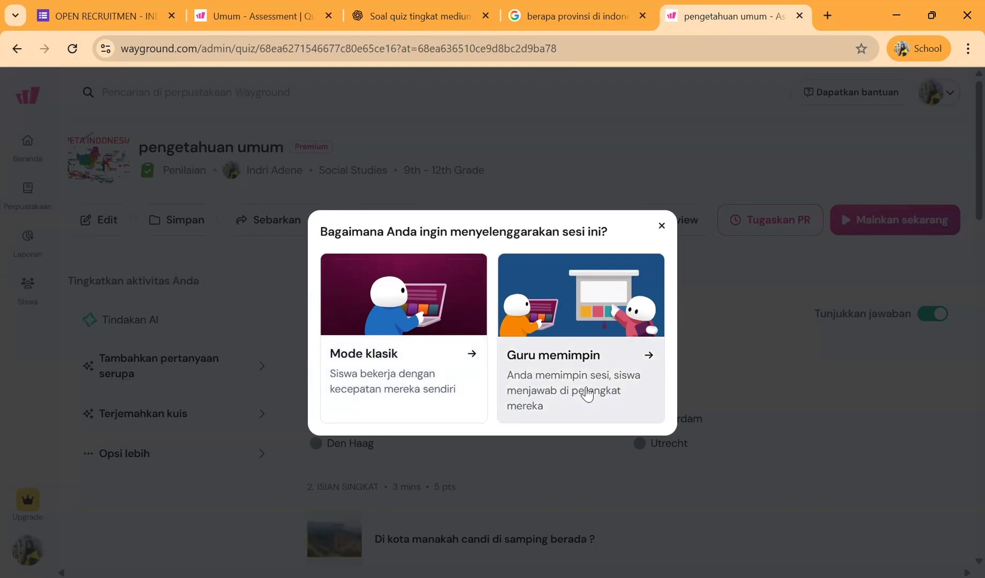
left_click(456, 370)
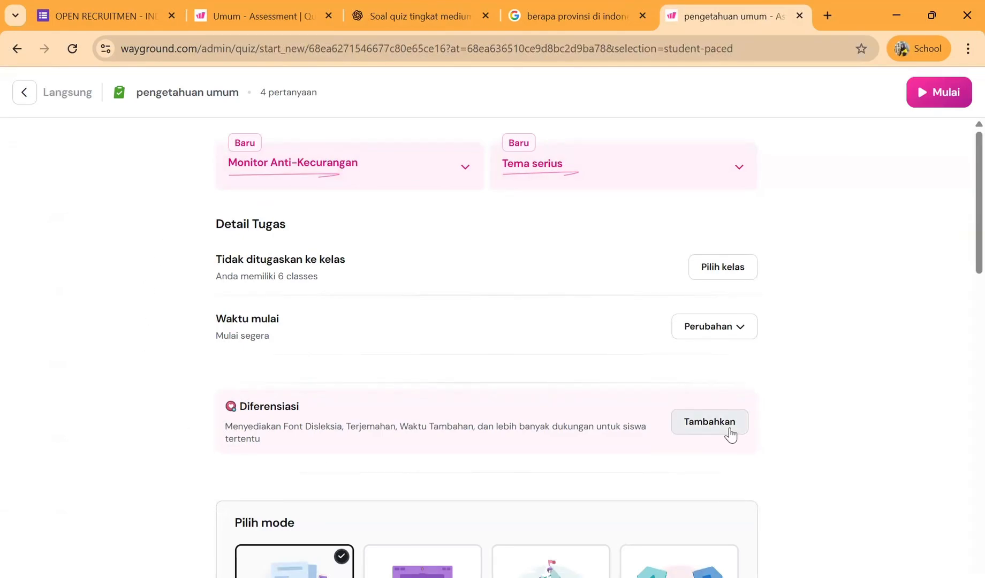
- Review the Ujian mode session settings, launch the session with them, and copy the joinmyquiz.com game link
scroll(729, 434, "down", 2)
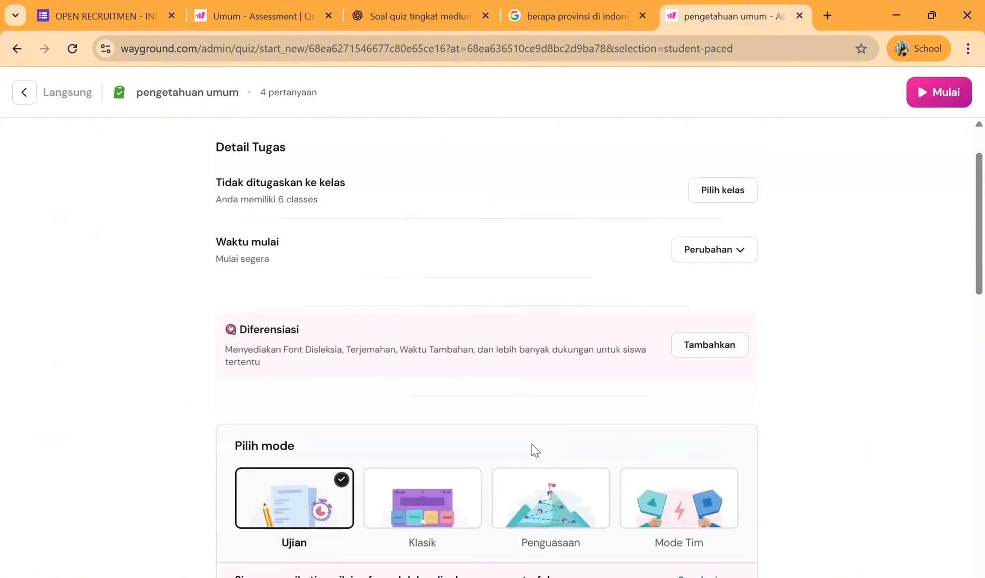
scroll(532, 449, "down", 3)
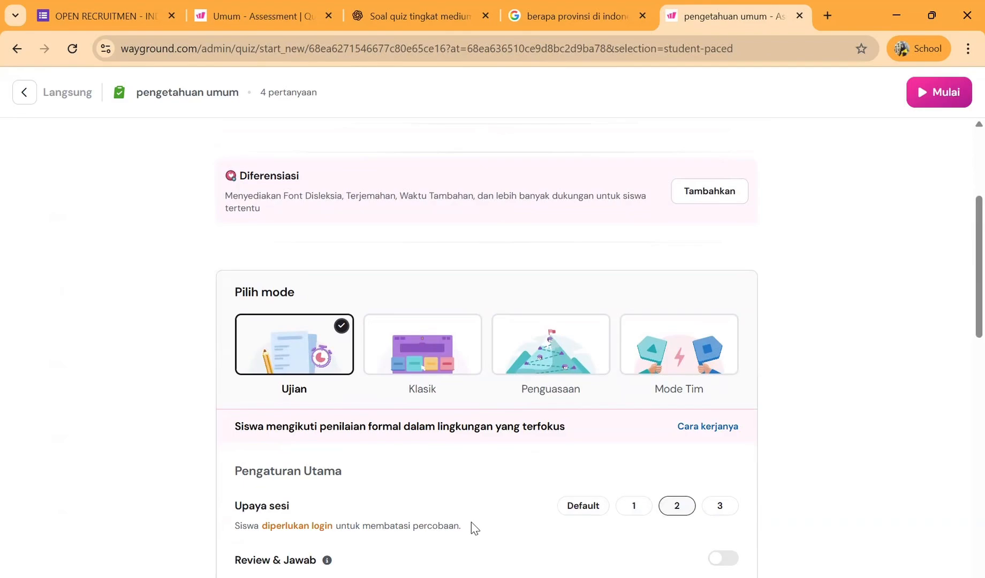
scroll(633, 536, "down", 4)
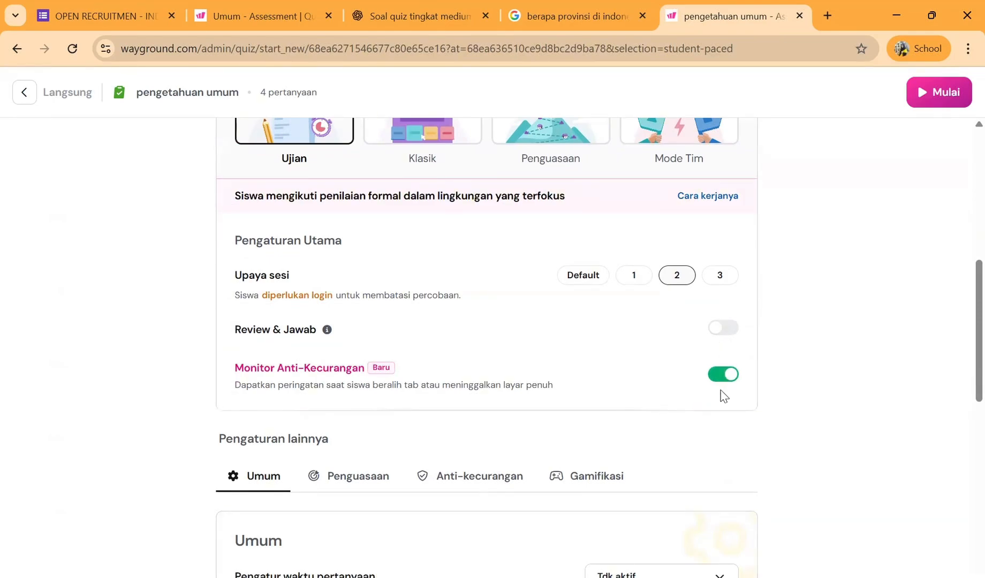
scroll(723, 396, "down", 10)
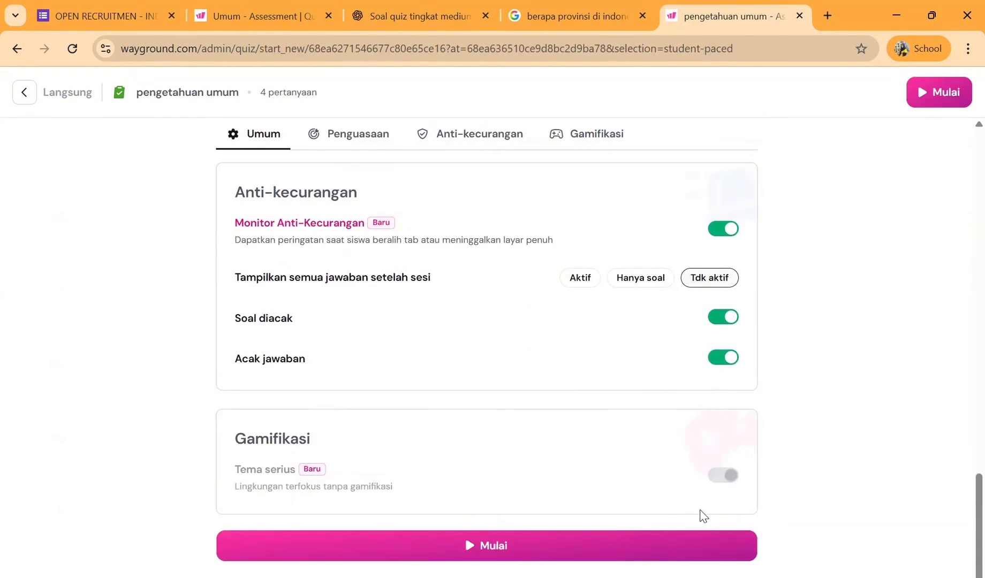
left_click(611, 556)
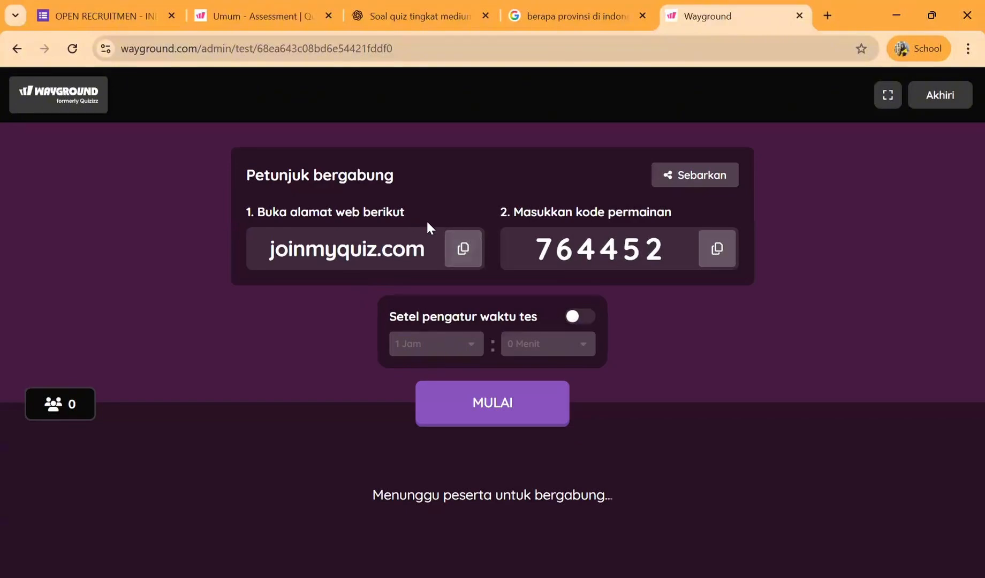
left_click(461, 249)
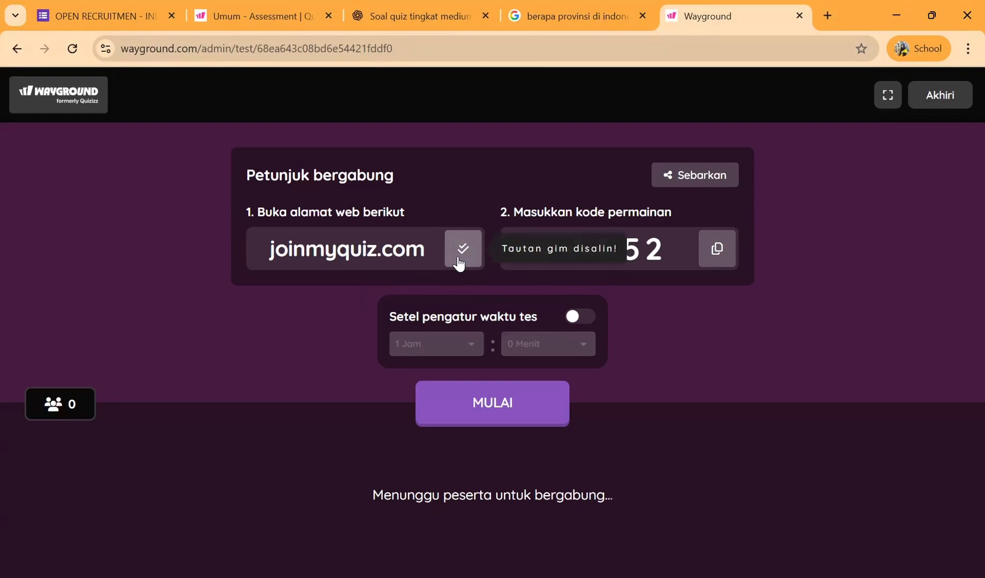